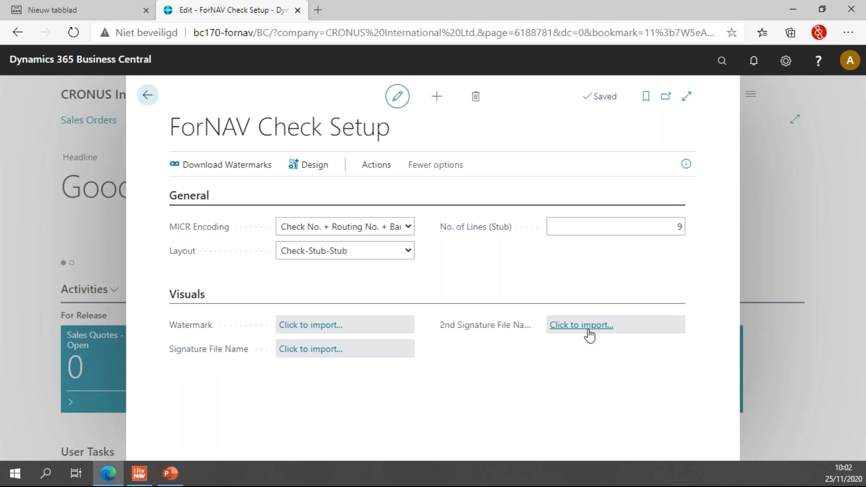
Import Picasso.png as the signature file in the check setup.
click(327, 353)
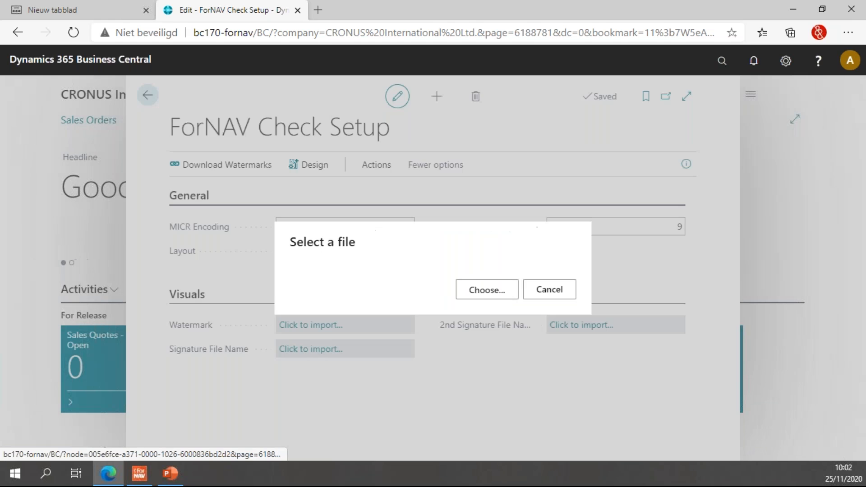
click(486, 293)
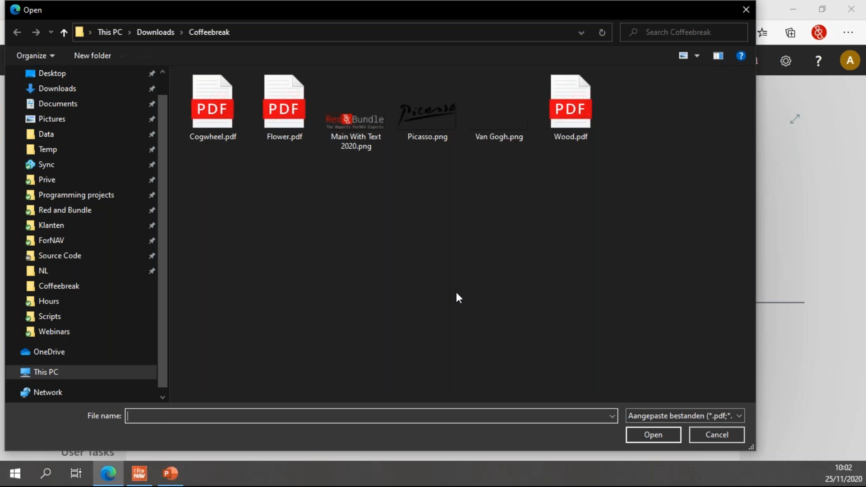
click(425, 122)
click(672, 434)
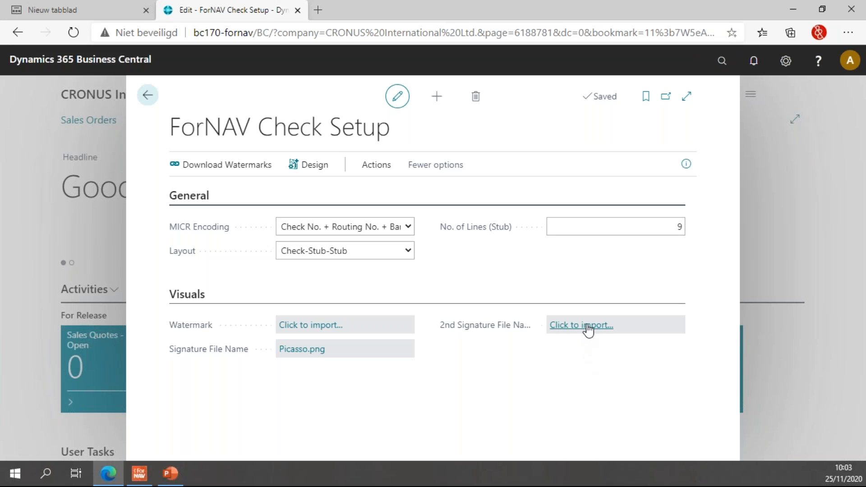
Import Van Gogh.png as the second signature file and close the check setup.
click(584, 326)
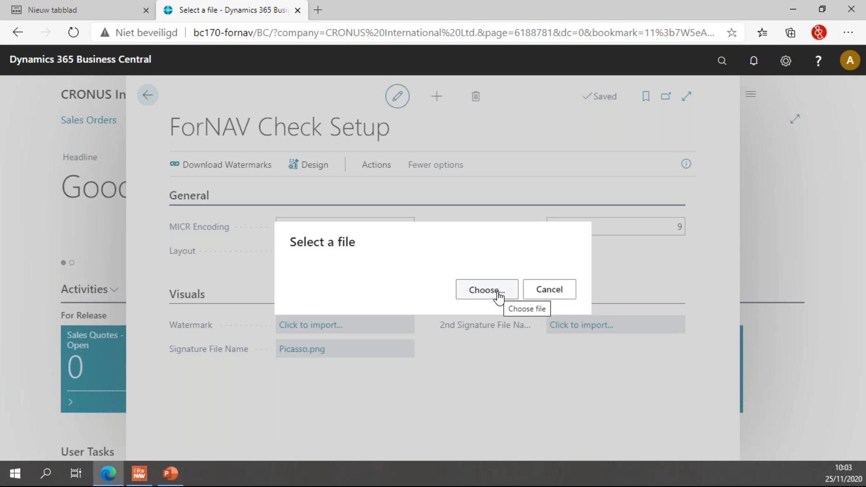
click(485, 290)
click(494, 134)
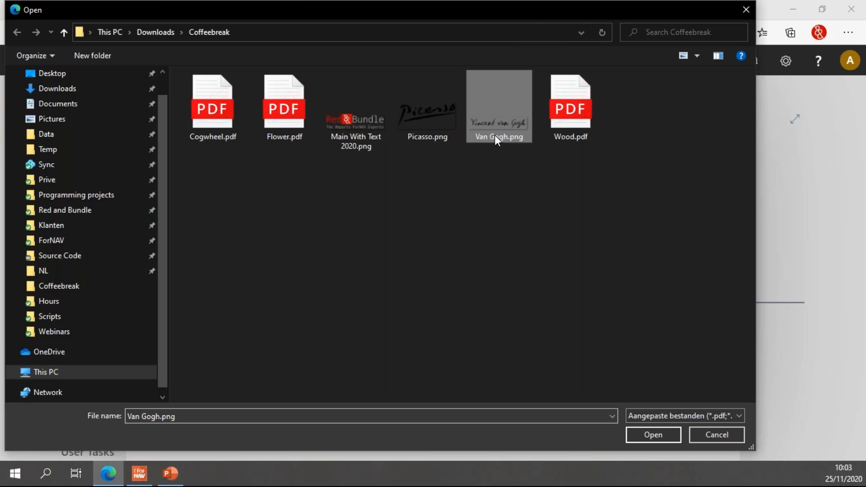
click(653, 434)
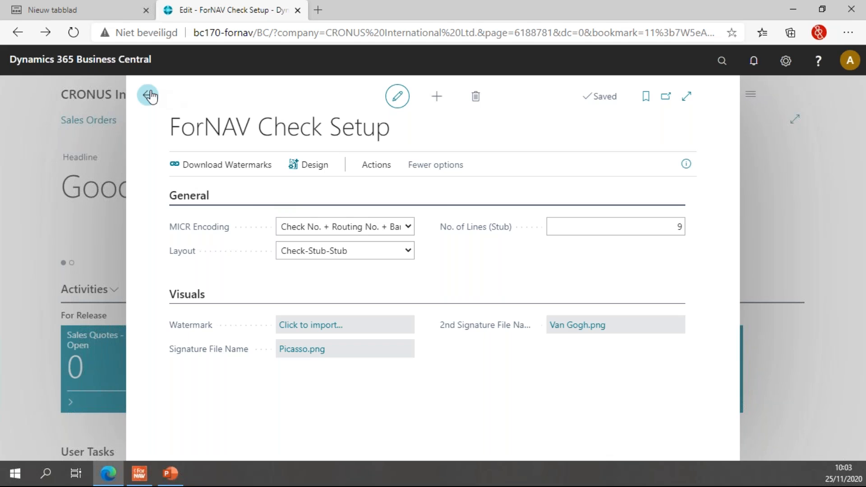
click(148, 95)
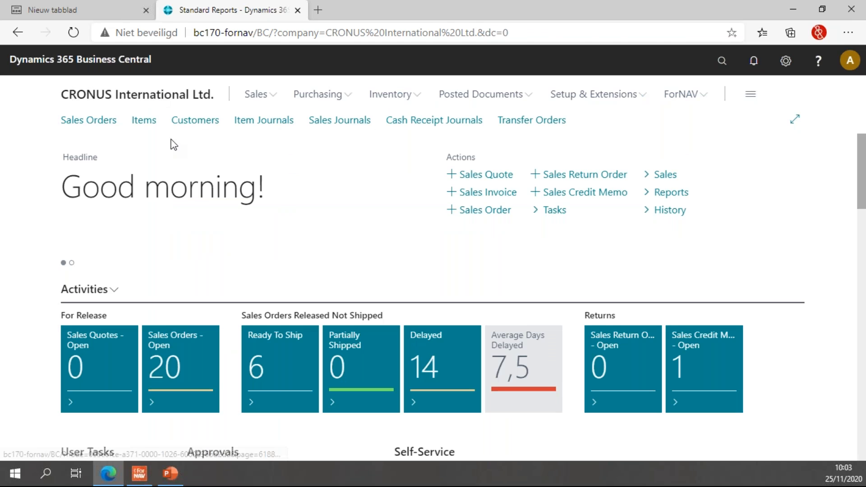
click(171, 475)
click(782, 289)
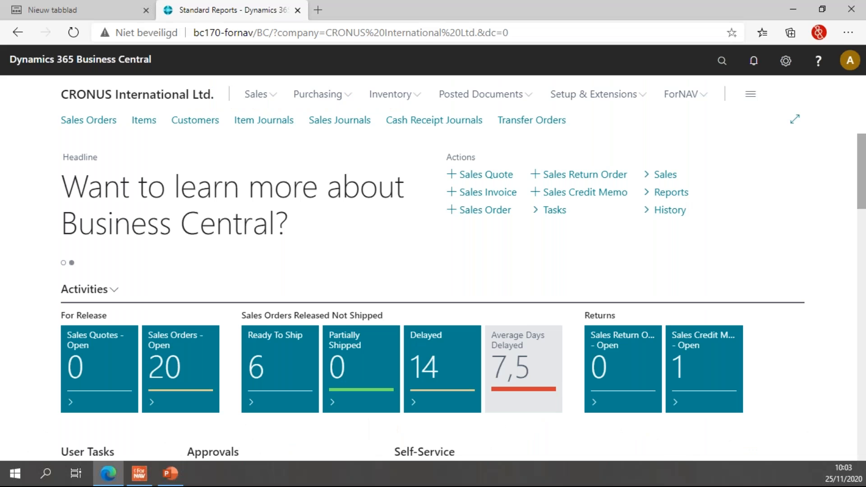
Search for "pay jour" and open the Payment Journals page.
click(722, 62)
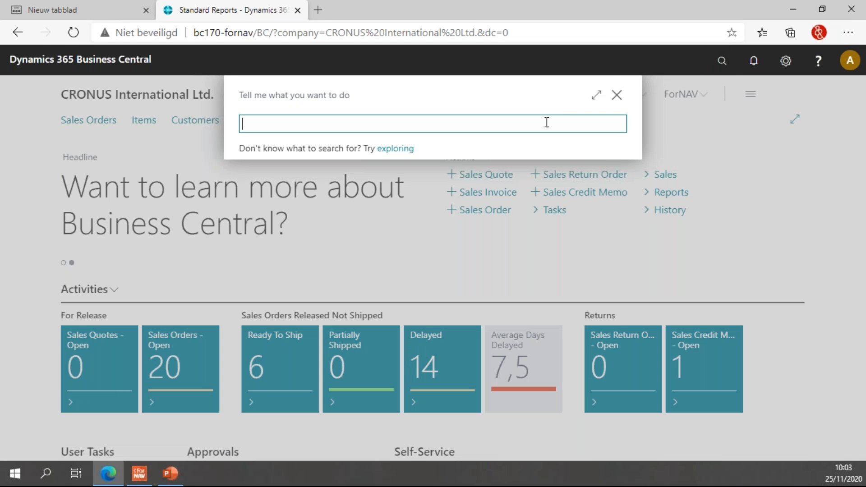
text(pay jour)
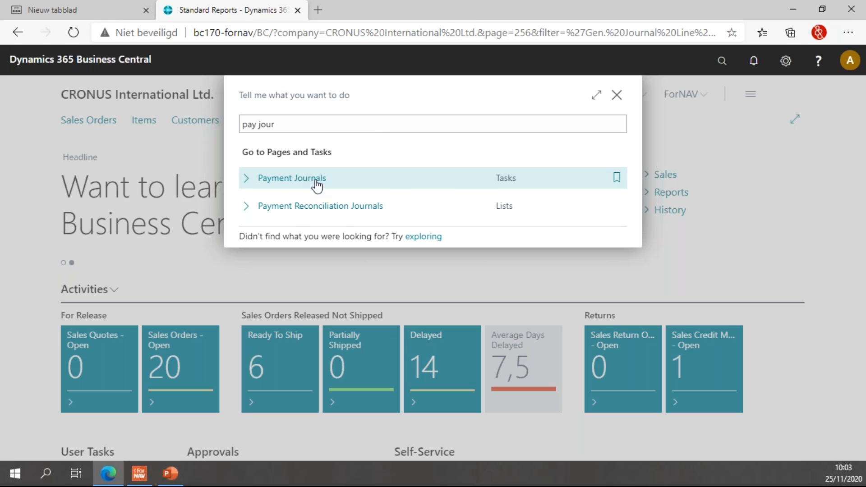
click(254, 178)
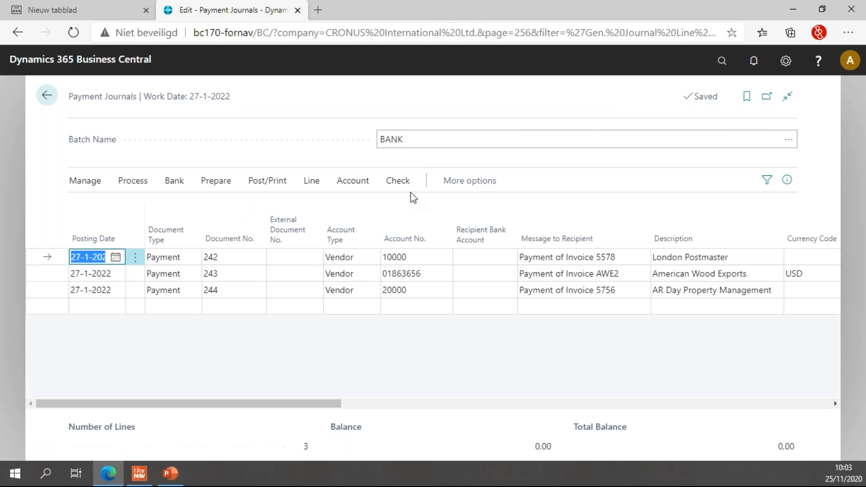
Run Print Check for the BANK batch, inspect the signature on each check in the print preview, and cancel the browser print.
click(400, 182)
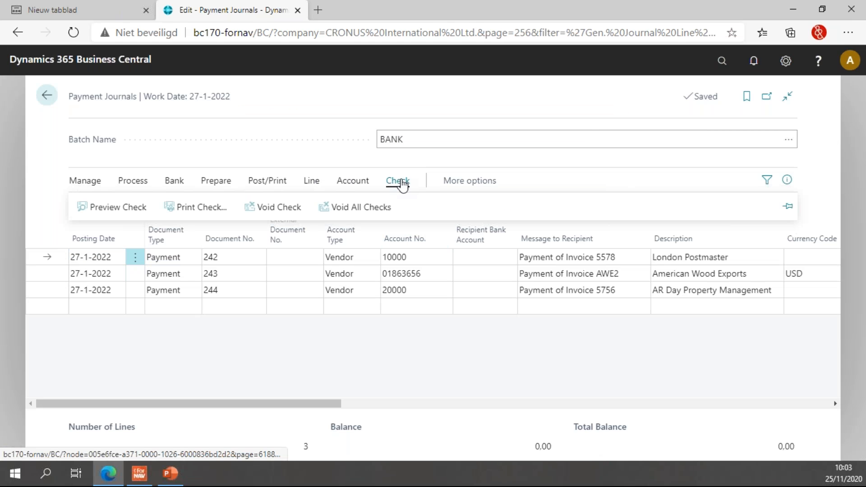
click(194, 208)
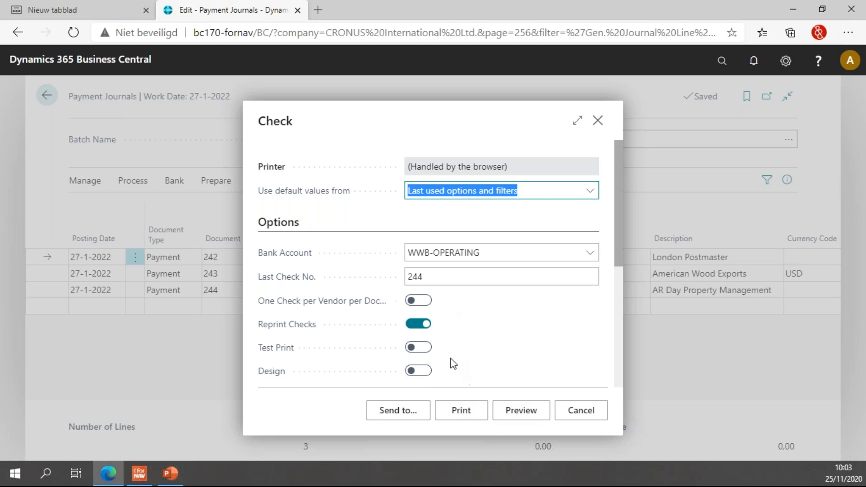
click(472, 413)
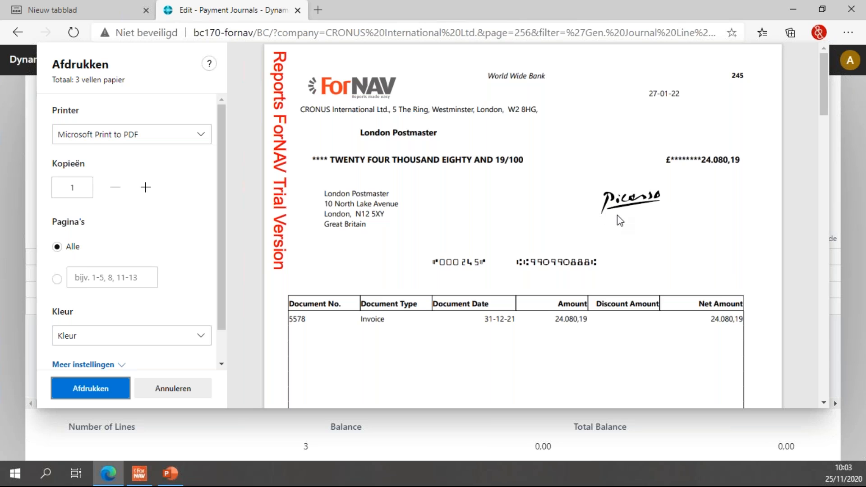
scroll(618, 218, down, 1)
scroll(620, 222, down, 10)
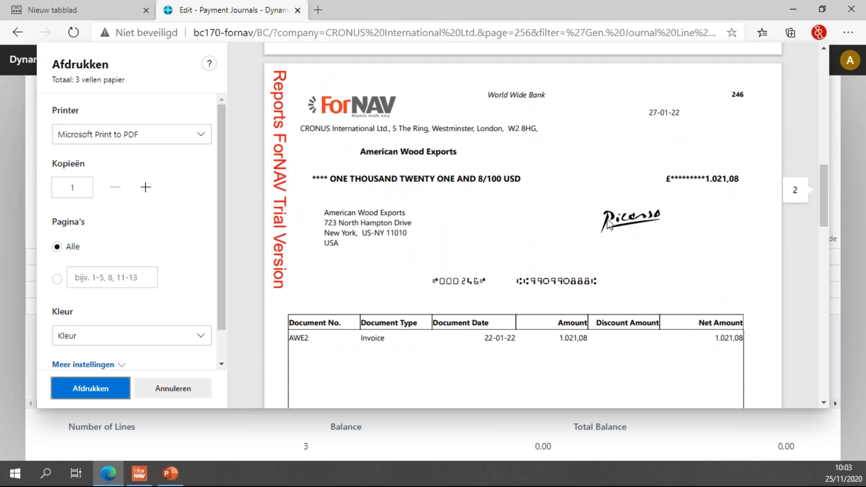
scroll(645, 233, down, 10)
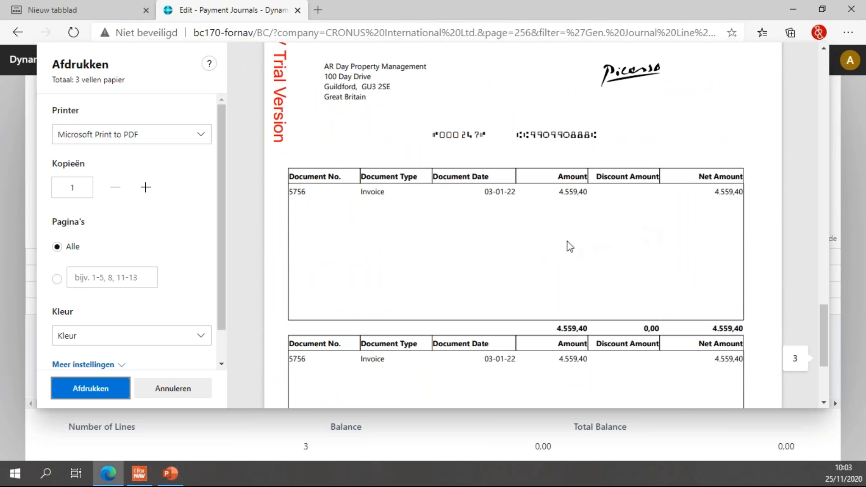
click(188, 393)
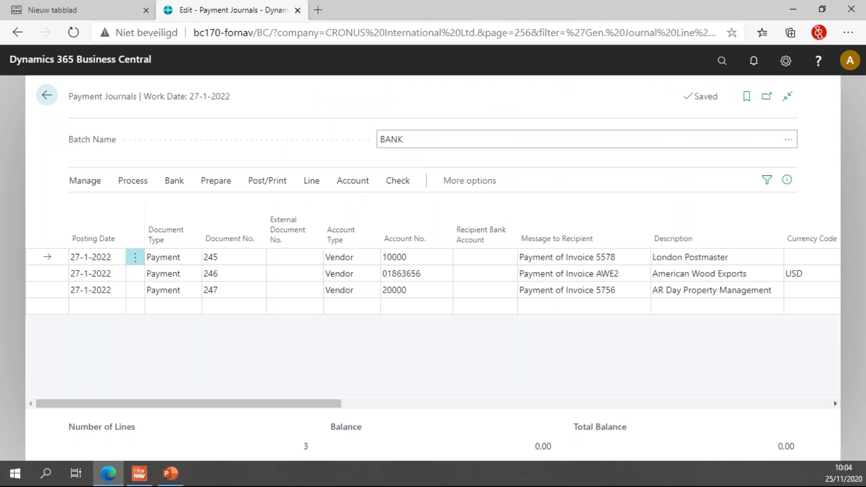
Start the check report again with the Design option enabled to open its layout in the ForNAV report designer.
click(403, 184)
click(204, 207)
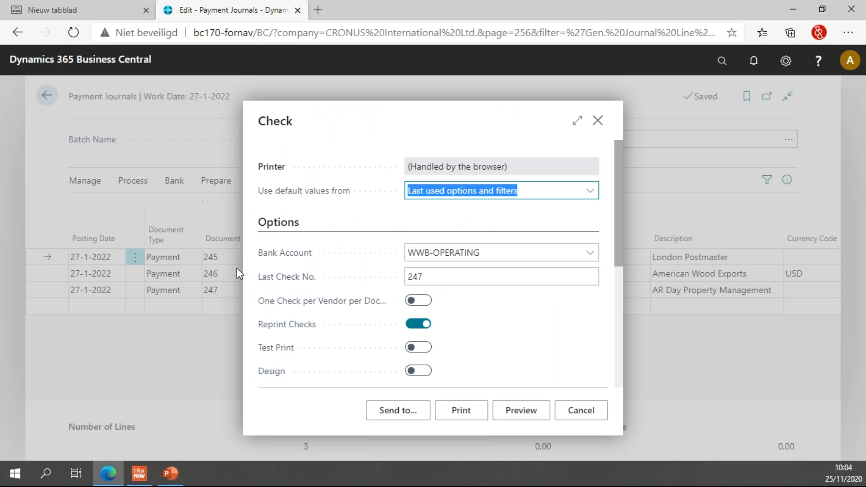
click(417, 372)
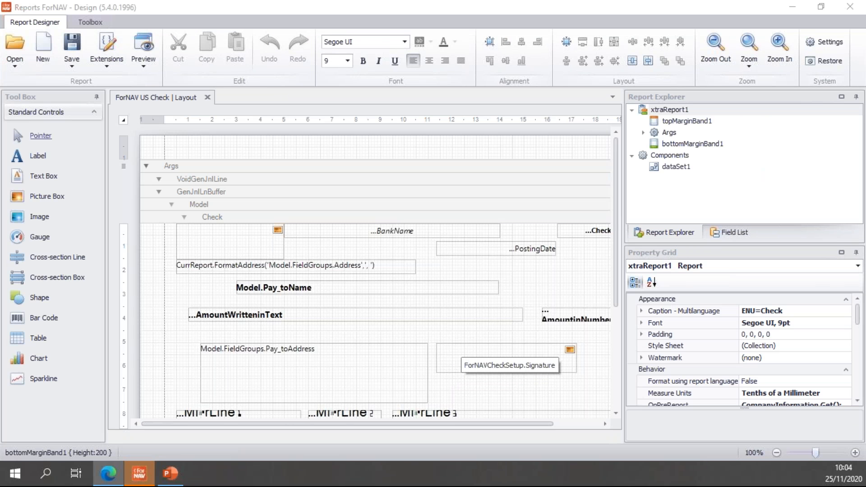
Add the V2ndSignature field from ForNAVCheckSetup as a picture box directly below the existing signature picture in the Check band.
click(715, 47)
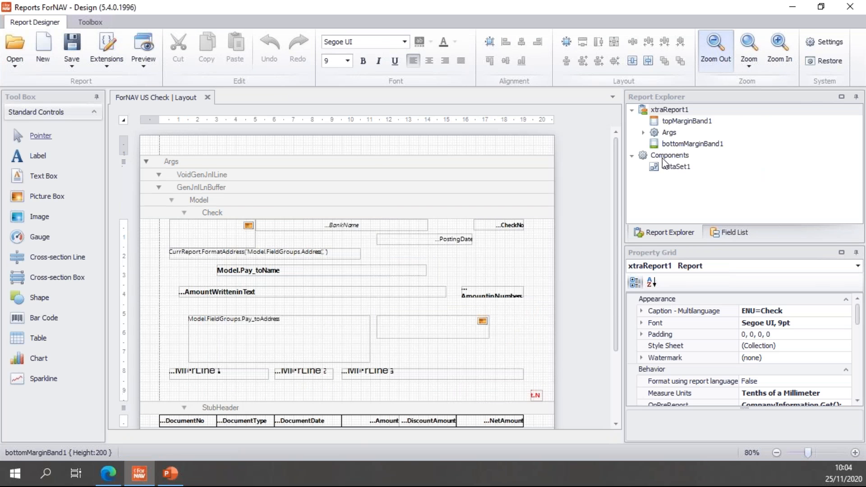
scroll(433, 252, down, 3)
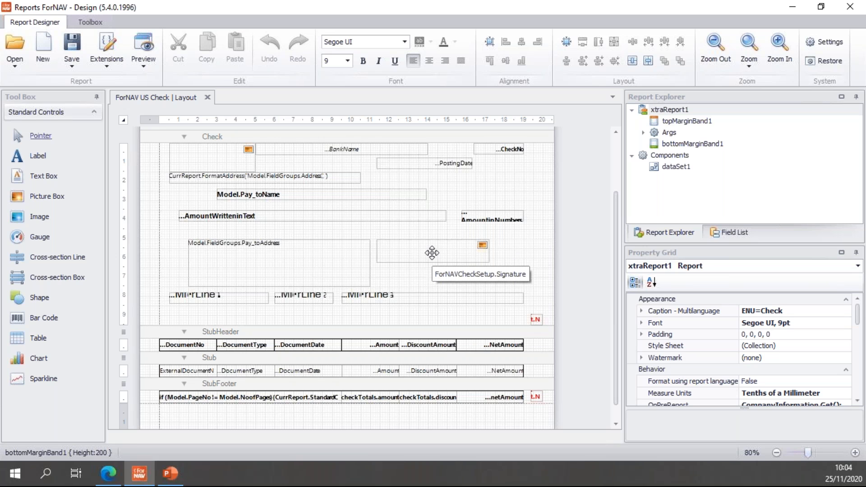
click(735, 232)
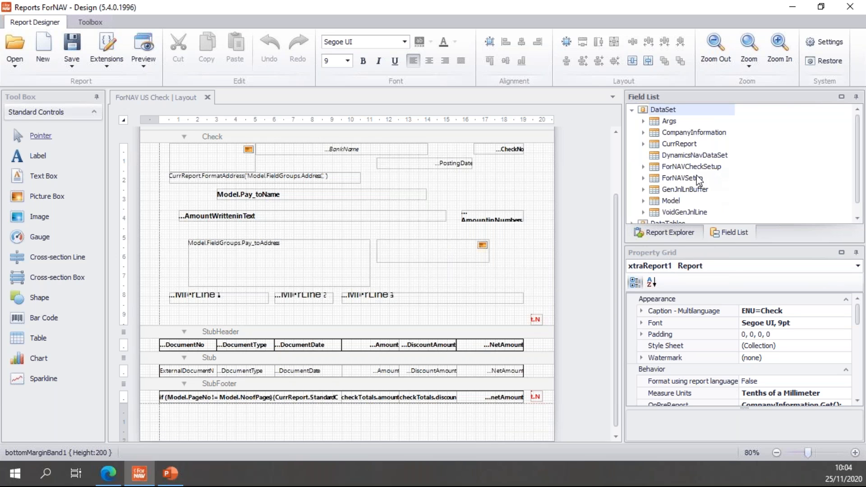
click(697, 168)
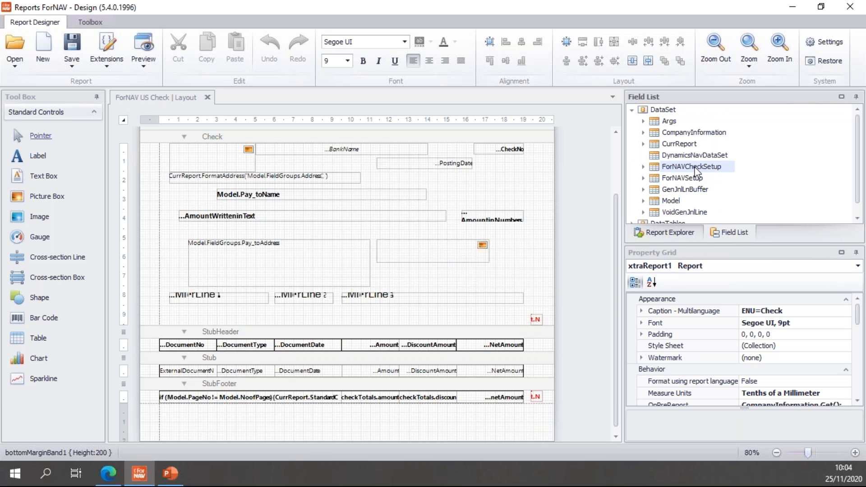
click(644, 167)
scroll(693, 177, down, 6)
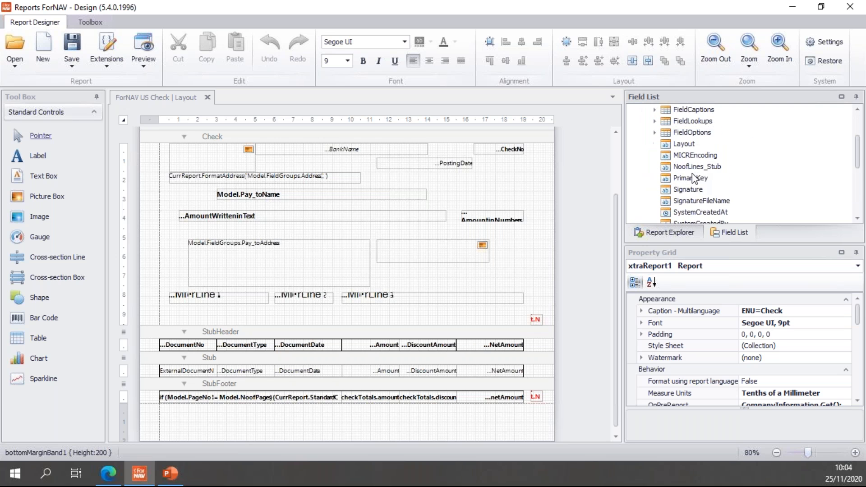
scroll(694, 178, down, 1)
click(698, 168)
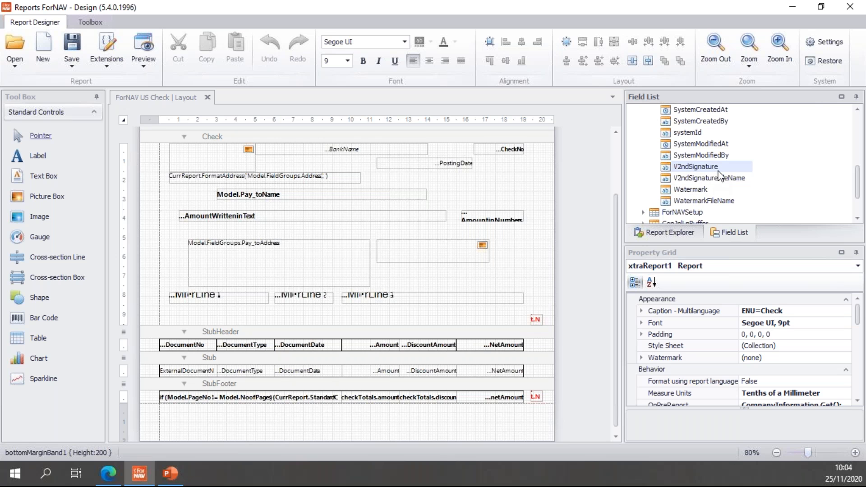
drag(713, 171, 405, 276)
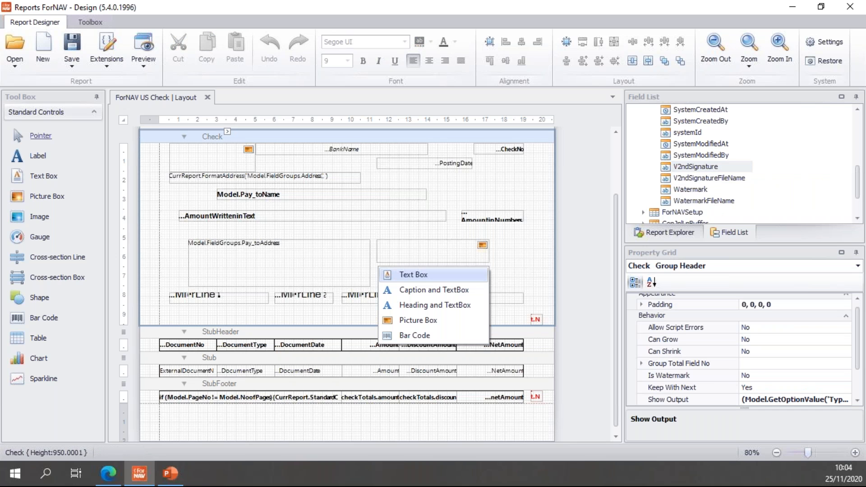
click(432, 321)
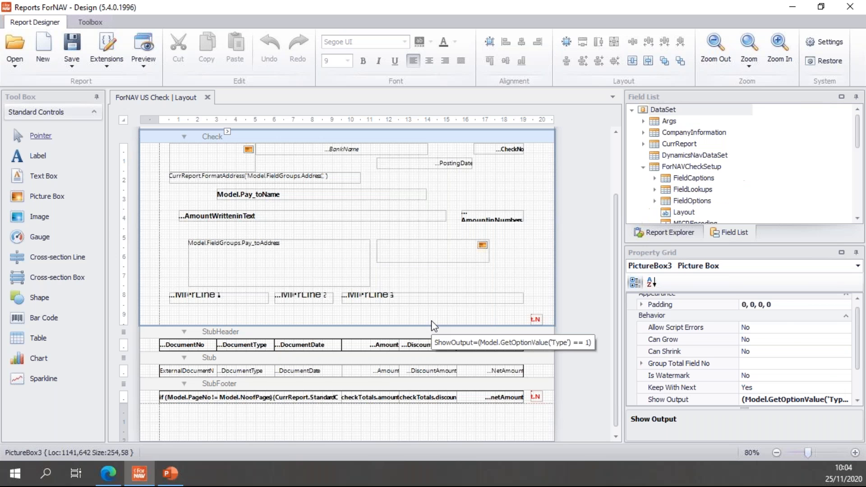
click(523, 255)
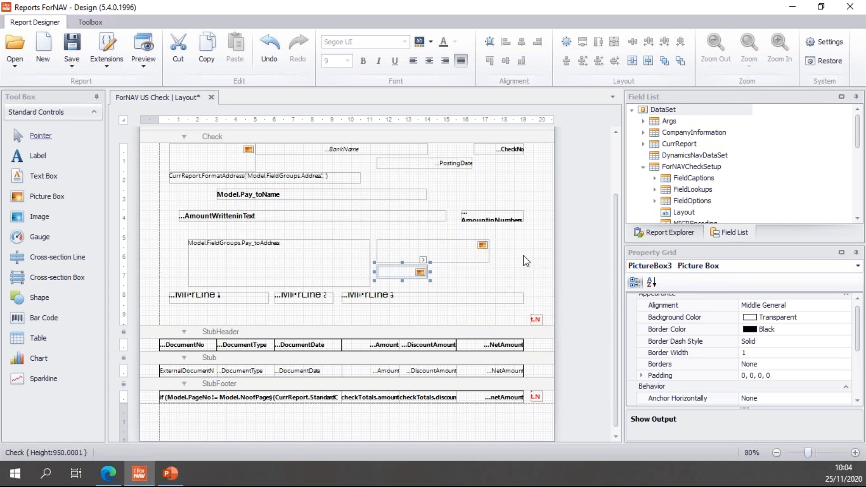
Match the second signature box to the first one's width and height, left-align the two, and remove the vertical spacing between them.
click(423, 248)
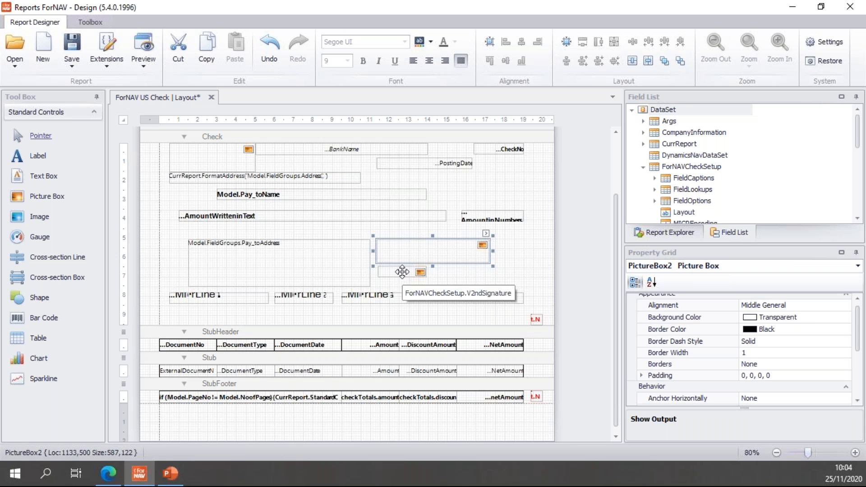
ctrl+click(402, 271)
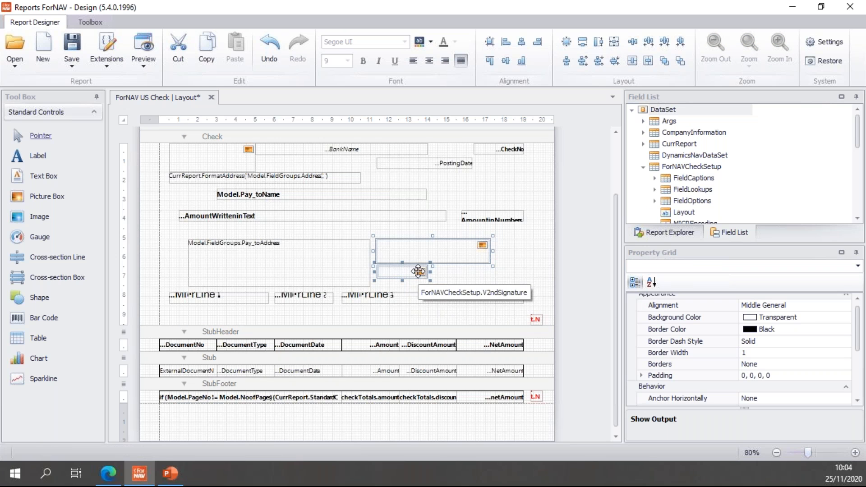
click(583, 46)
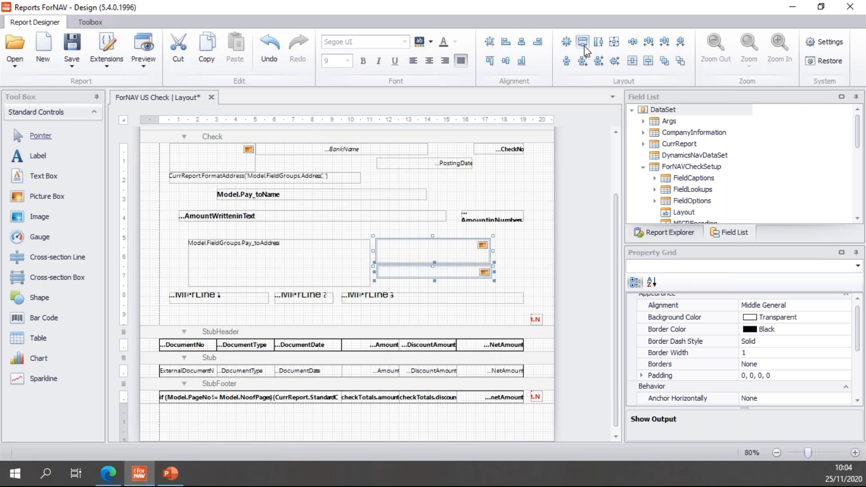
click(600, 48)
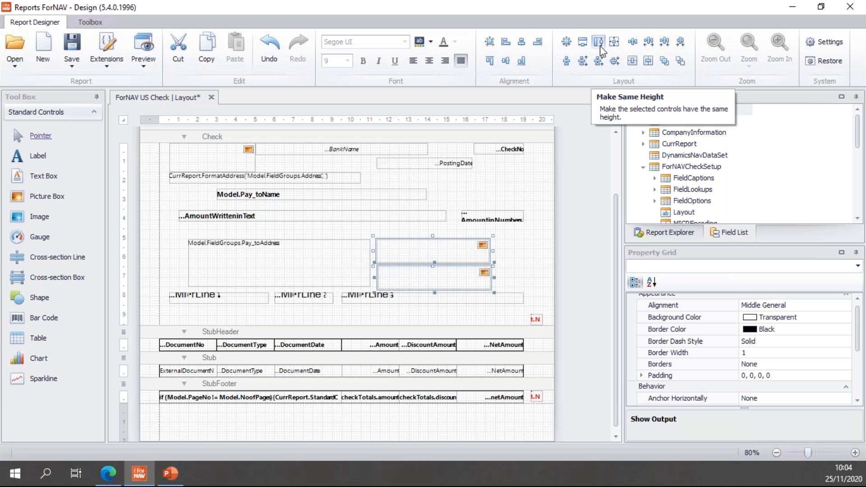
click(505, 42)
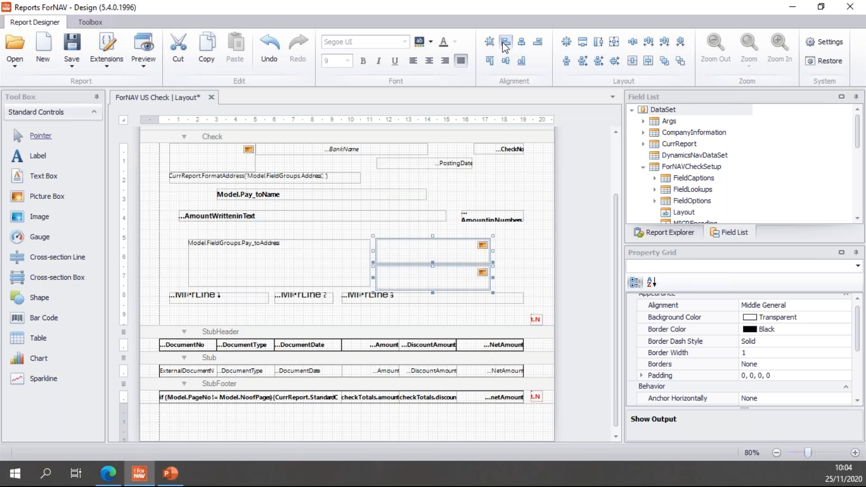
click(616, 64)
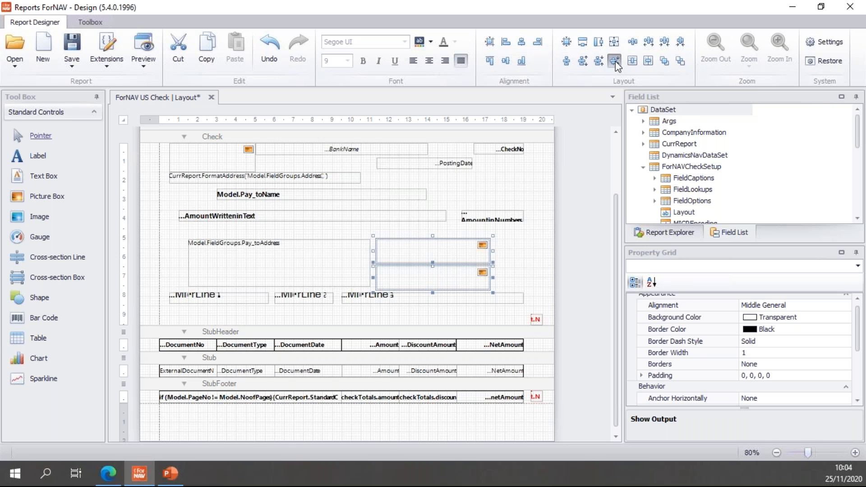
click(525, 270)
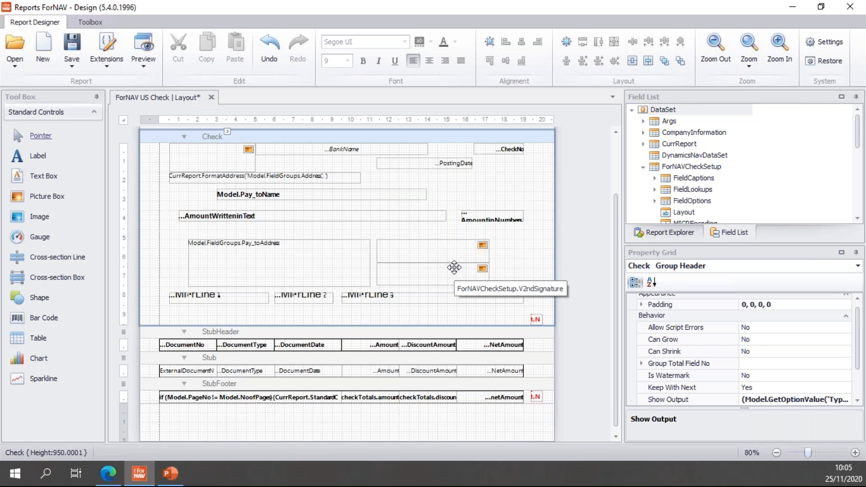
Add a ForNAVCheckSetup.CalcFields('V2ndSignature'); line below the existing Signature line in the report's OnPreReport script.
click(572, 255)
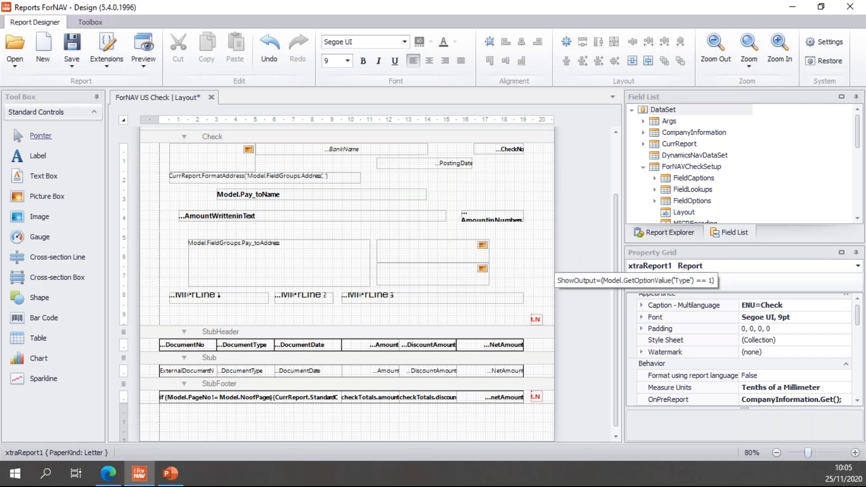
drag(858, 314, 858, 324)
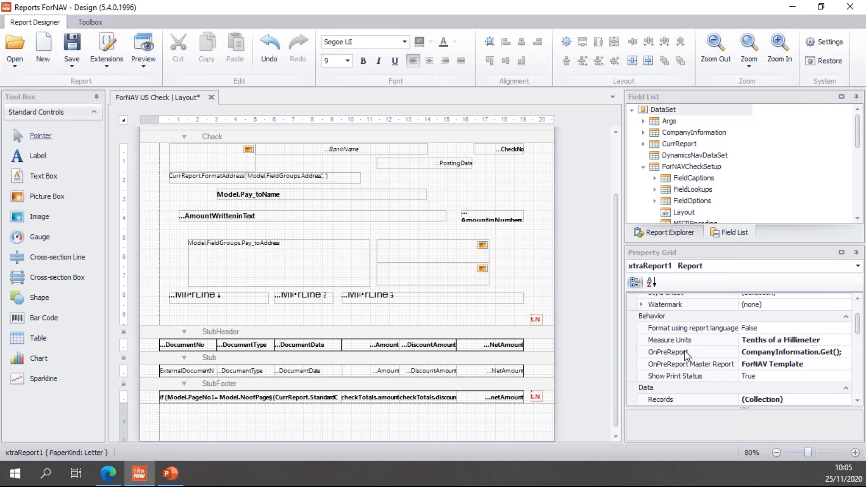
click(793, 354)
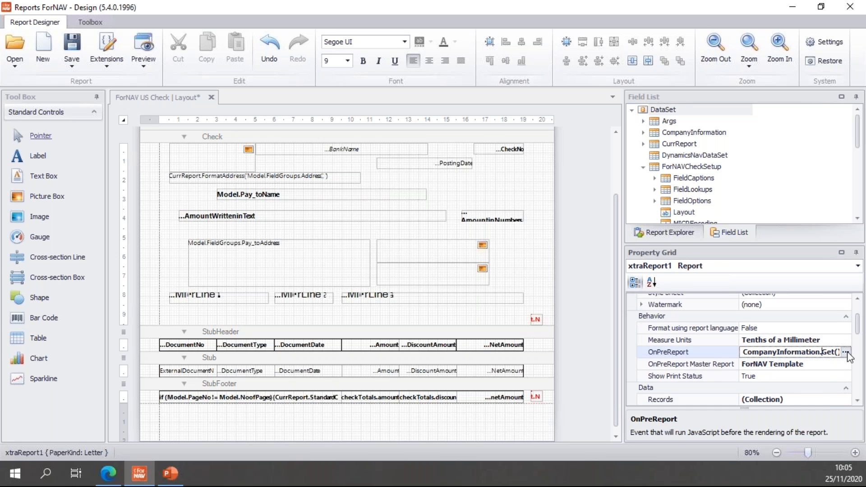
click(845, 352)
click(223, 53)
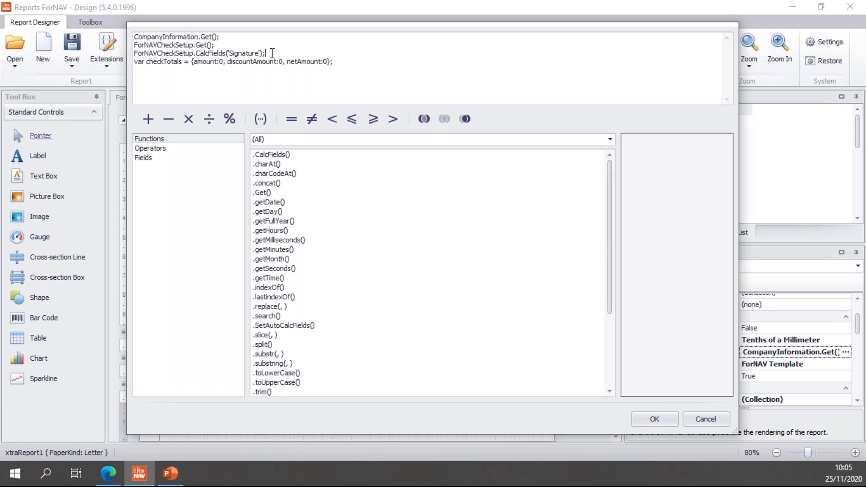
drag(272, 53, 272, 47)
key(ctrl+c)
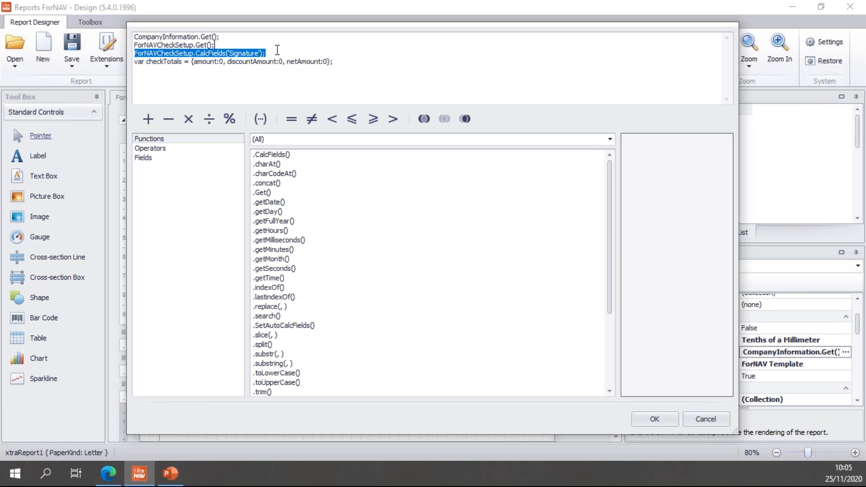
click(280, 52)
key(ctrl+v)
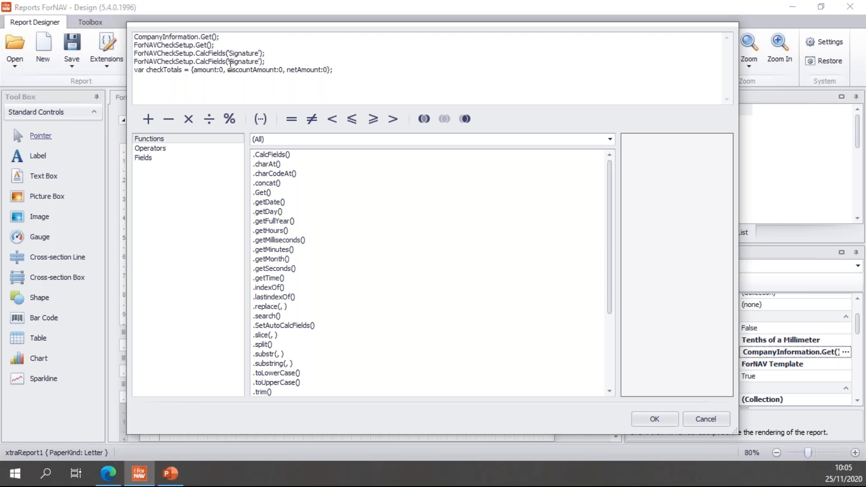
text(V2nd)
click(661, 419)
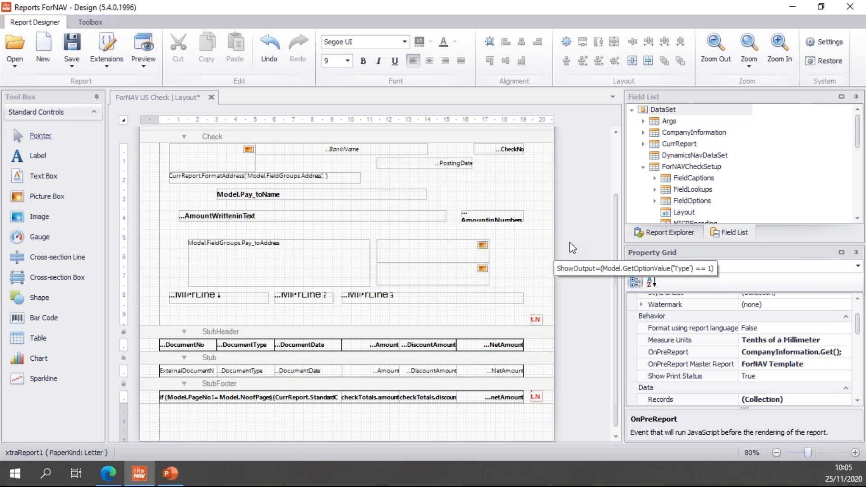
Add a shape just above the first signature box in the Check band and set its shape type to HorzLine.
drag(49, 306, 399, 233)
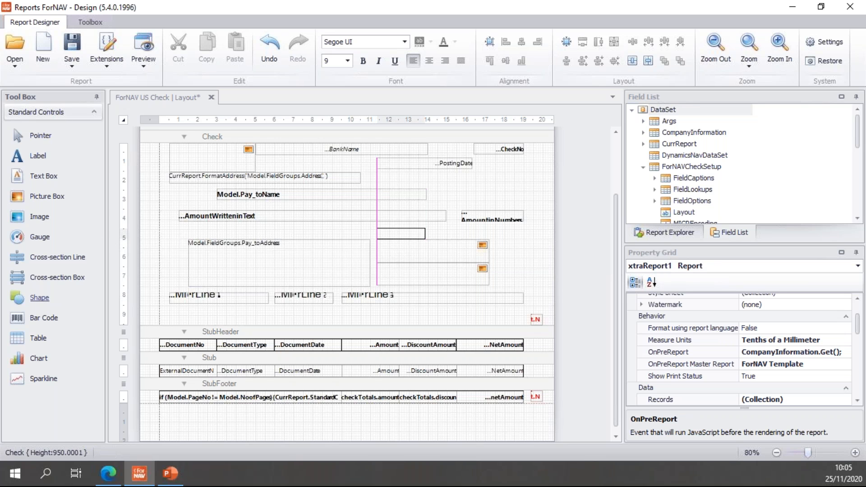
click(421, 221)
click(573, 245)
scroll(559, 260, down, 1)
click(487, 314)
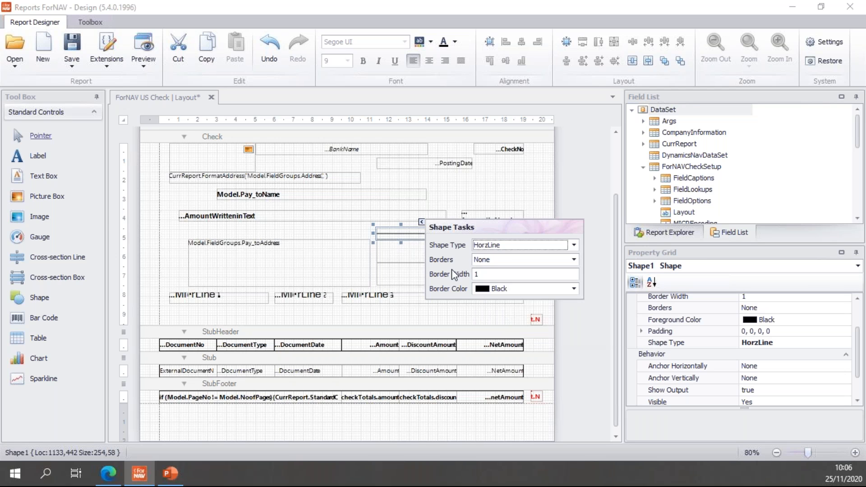
click(400, 226)
drag(401, 225, 404, 235)
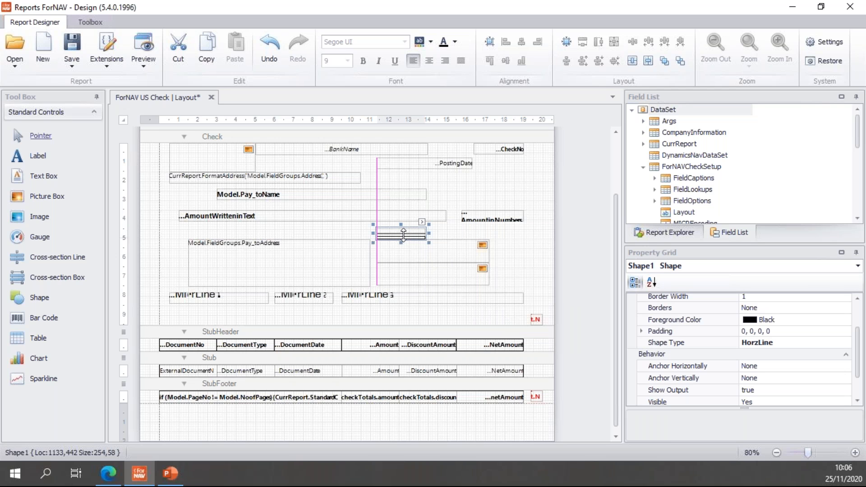
click(411, 259)
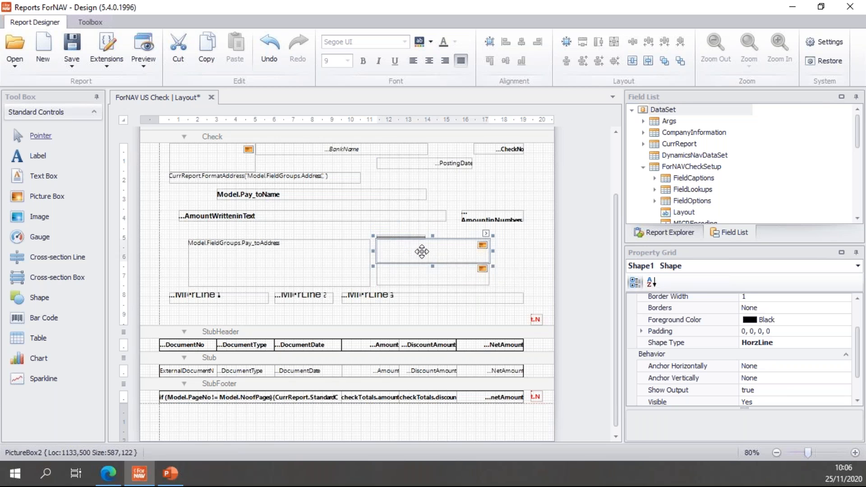
click(405, 231)
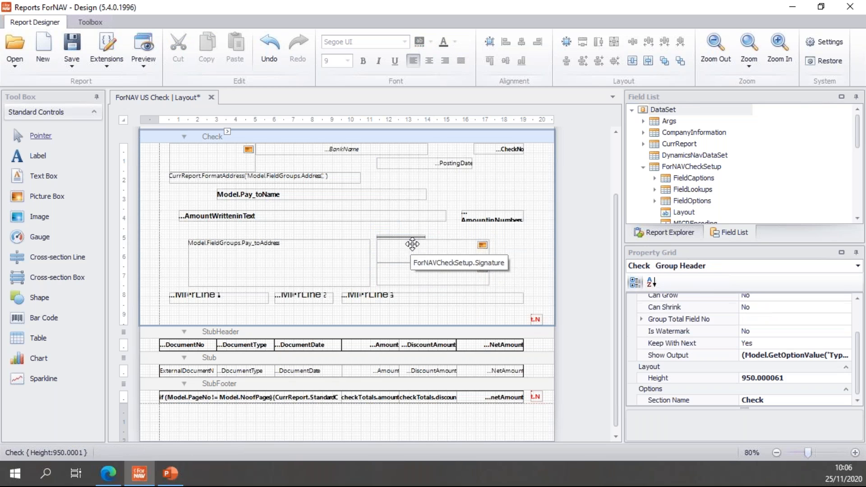
click(418, 245)
click(421, 233)
click(402, 235)
drag(402, 227, 402, 222)
Match the horizontal line's width to the first signature box, then flatten it and place it along that box's lower edge.
click(416, 247)
ctrl+click(410, 232)
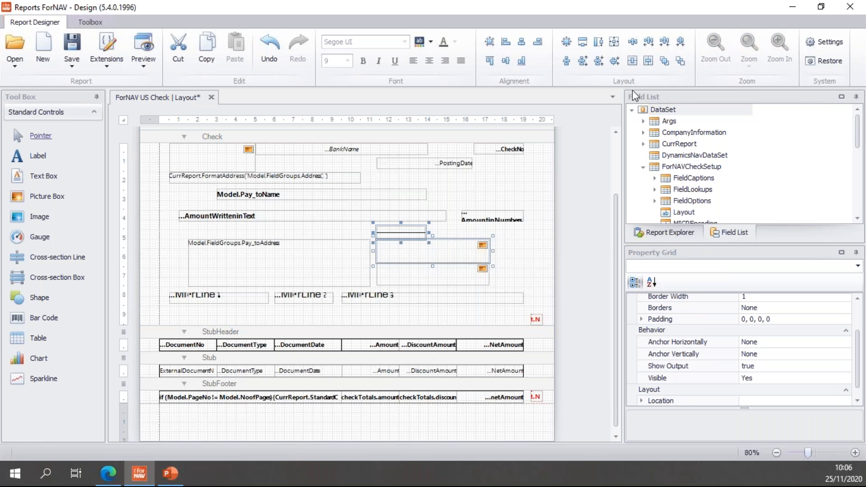
click(582, 42)
click(511, 247)
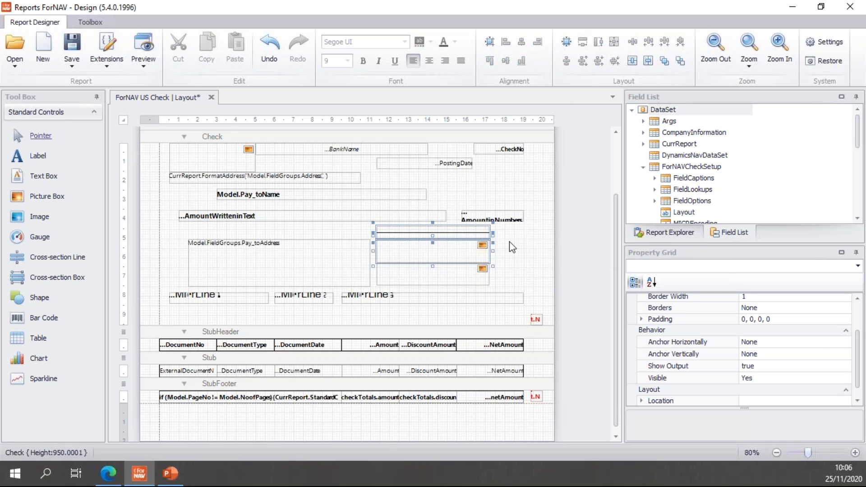
click(437, 234)
drag(432, 223, 433, 261)
Duplicate the line, place the copy along the lower edge of the second signature box, and save the layout.
key(ctrl+c)
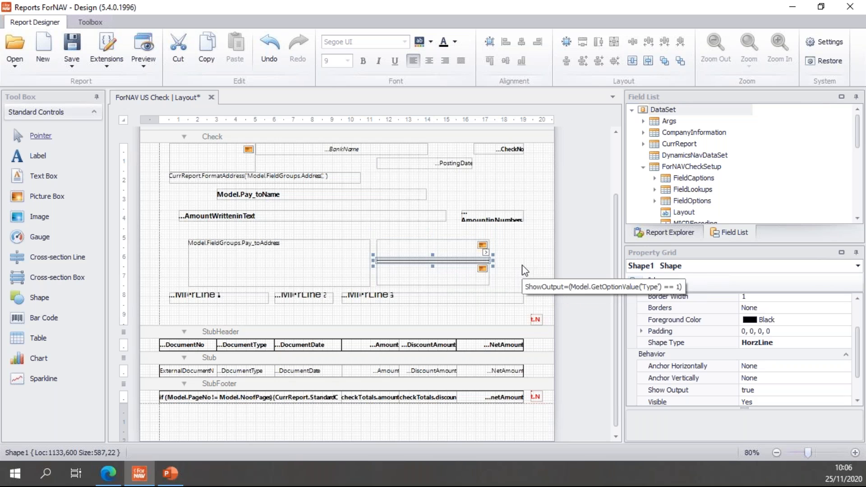
key(ctrl+v)
drag(465, 261, 465, 283)
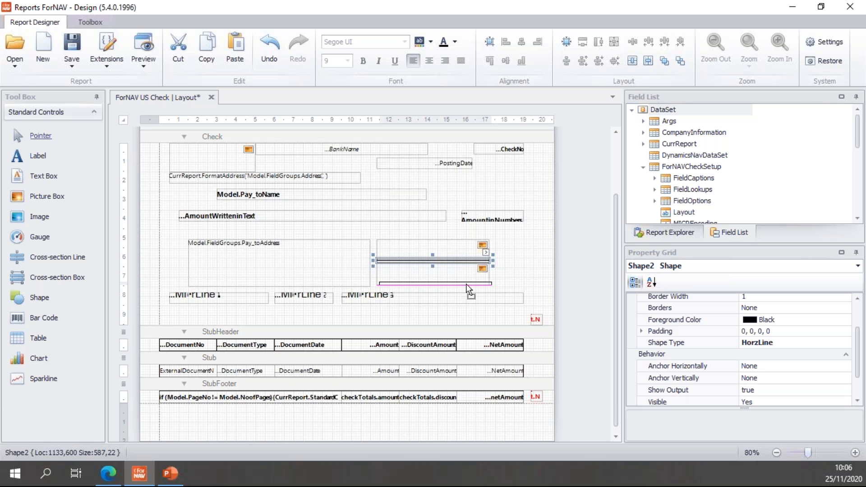
click(518, 273)
click(71, 46)
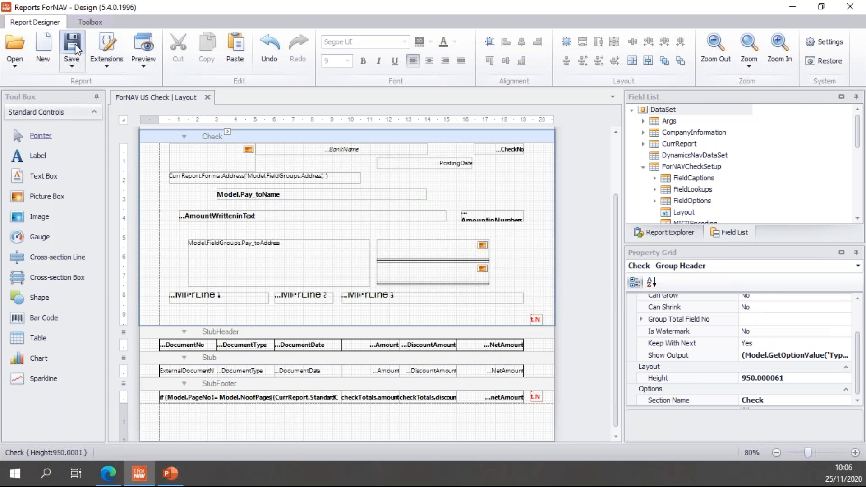
Switch to Business Central and run Print Check for the BANK batch with Reprint Checks enabled and Design off.
click(109, 473)
click(397, 181)
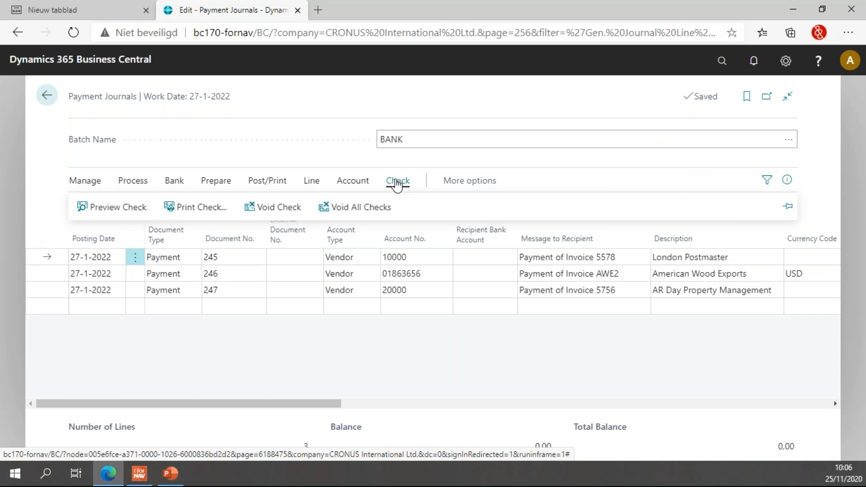
click(168, 209)
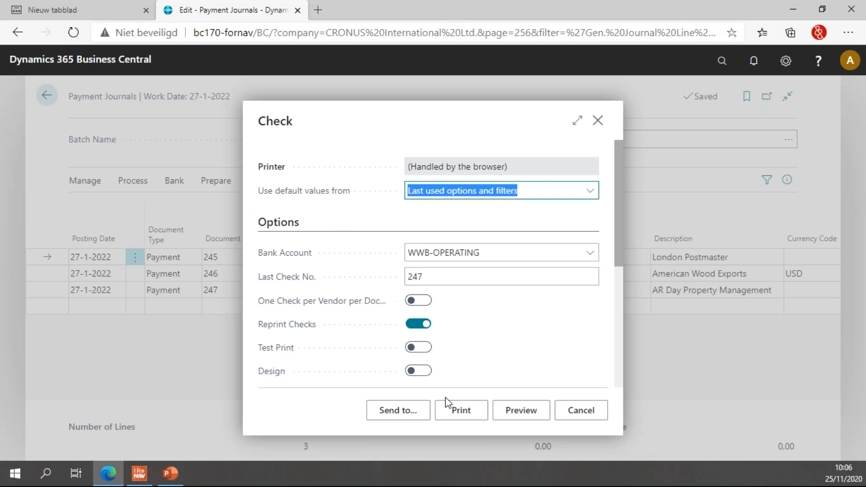
click(456, 409)
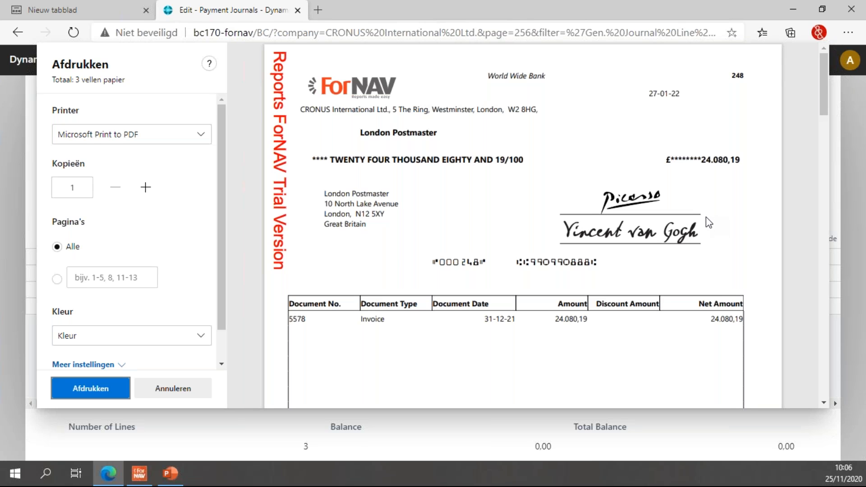
Examine the two signatures and their lines on each check in the print preview, and cancel the browser print.
click(167, 477)
click(813, 232)
scroll(681, 252, down, 8)
scroll(684, 253, down, 7)
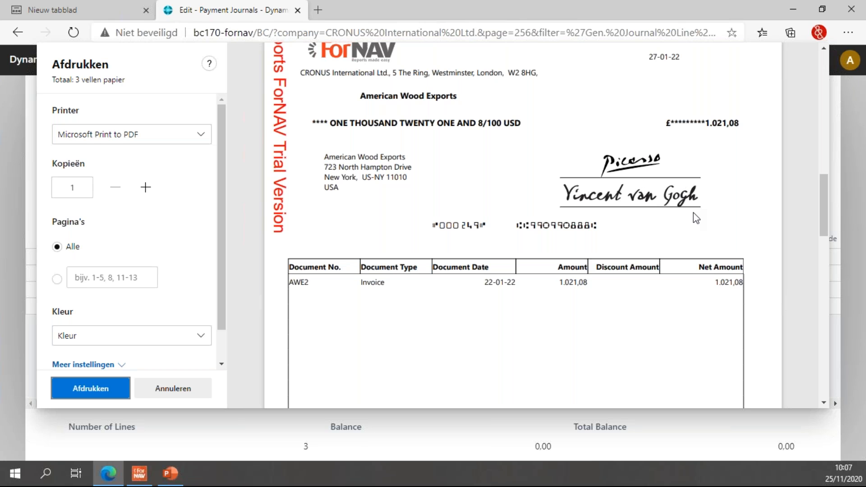
scroll(694, 212, down, 8)
scroll(694, 212, down, 2)
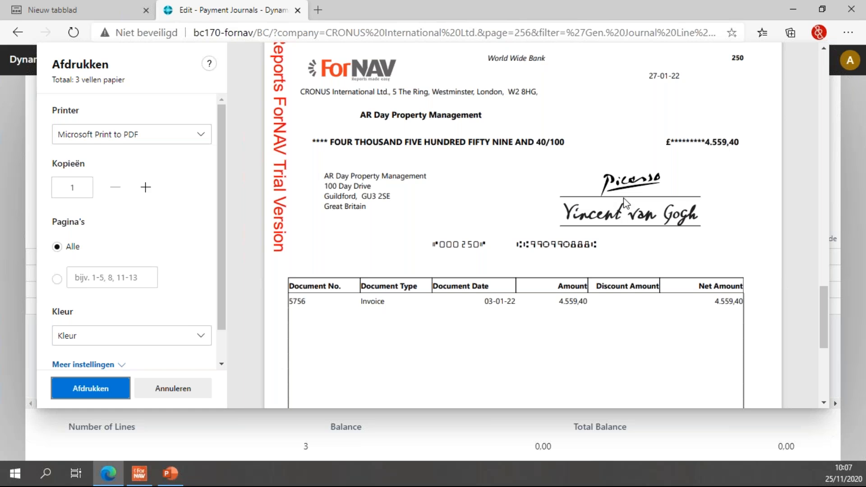
click(182, 388)
Switch back to the ForNAV designer and replace the first signature box's Show Output expression with Model.AmountPaid <= 1500.
click(142, 478)
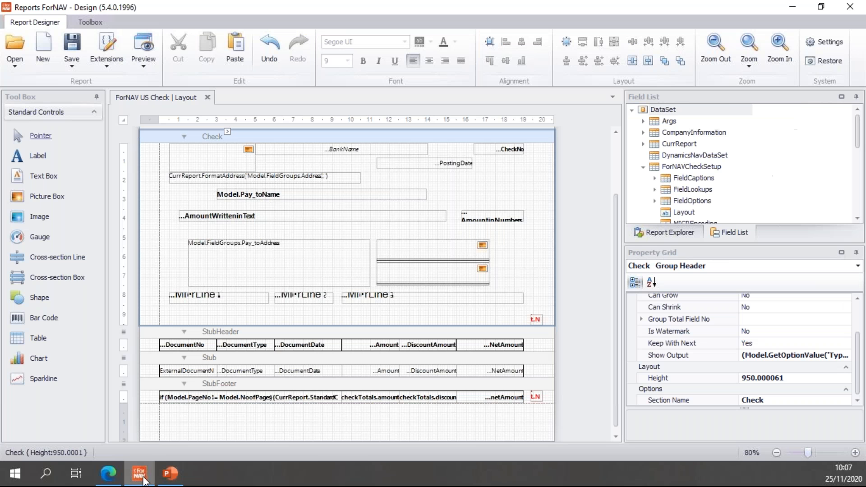
click(575, 225)
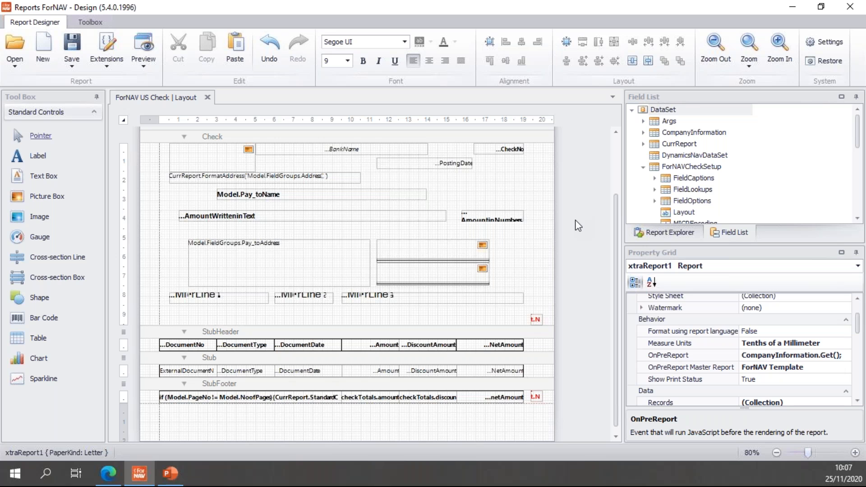
click(457, 252)
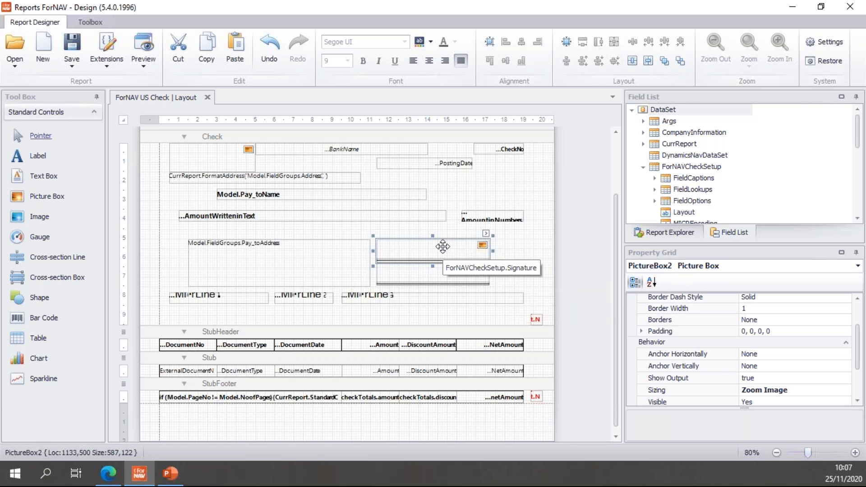
click(706, 379)
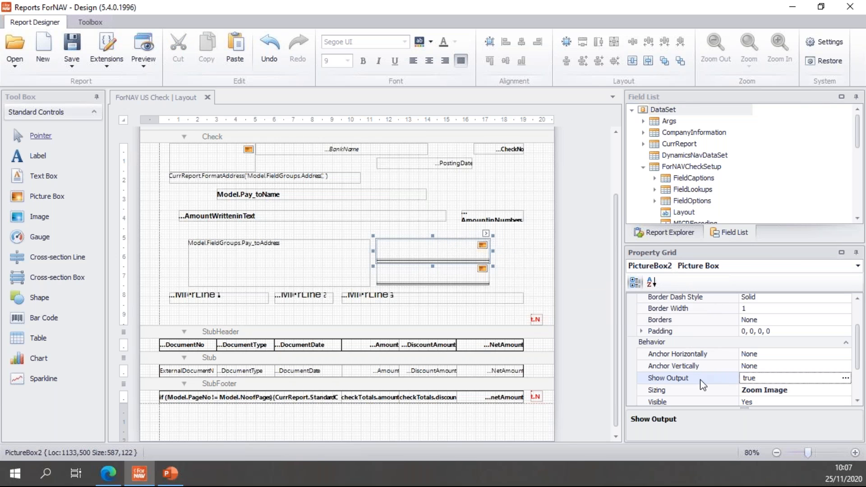
click(846, 377)
double_click(229, 47)
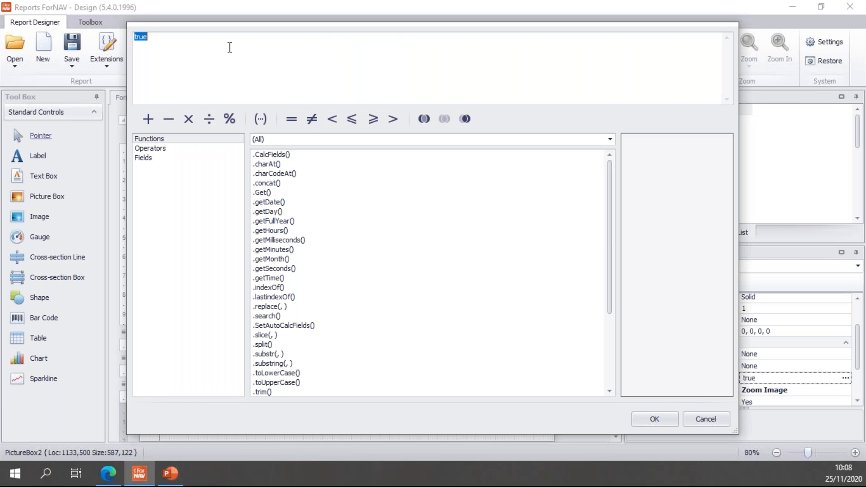
key(Delete)
click(199, 157)
click(154, 158)
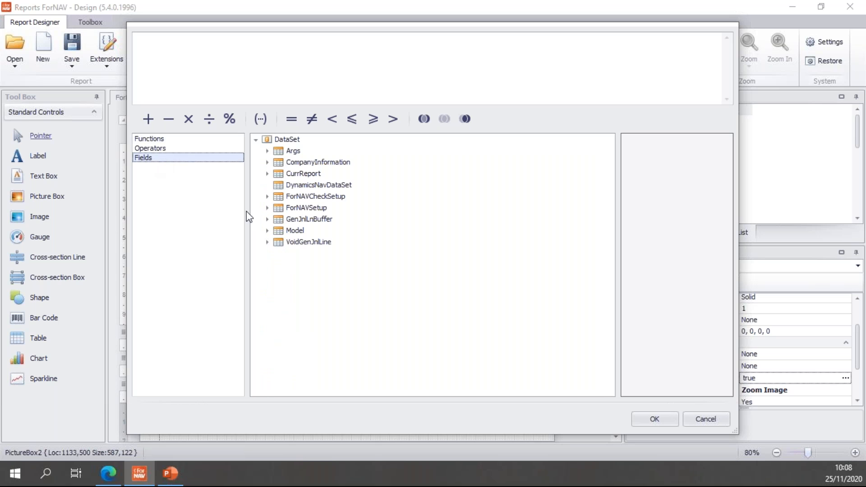
click(267, 231)
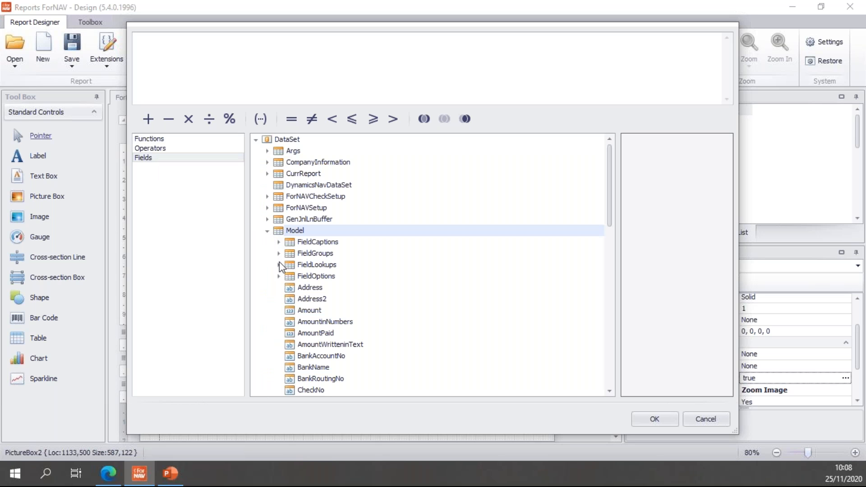
click(332, 332)
double_click(329, 334)
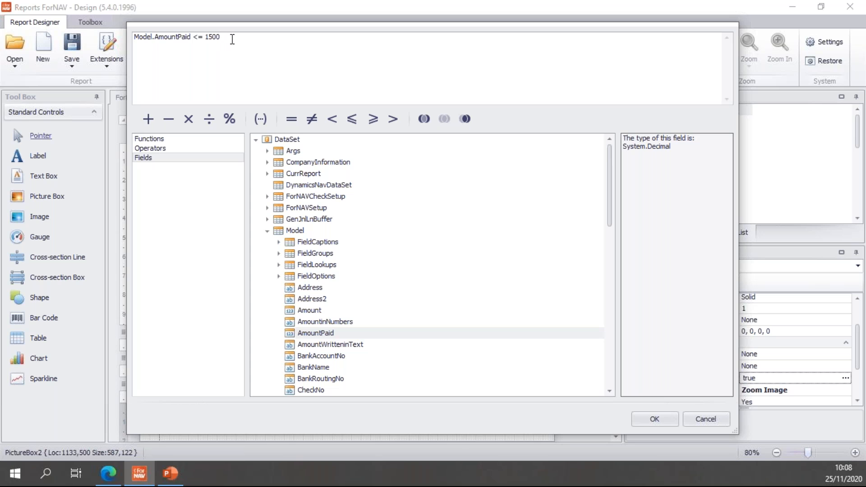
Copy the whole Model.AmountPaid <= 1500 expression for reuse and accept it for the first signature box.
drag(248, 37, 128, 36)
key(ctrl+c)
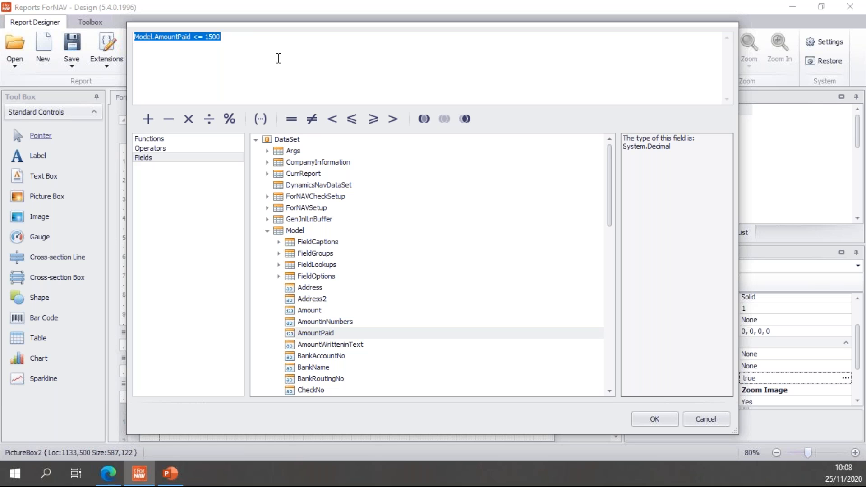
click(250, 38)
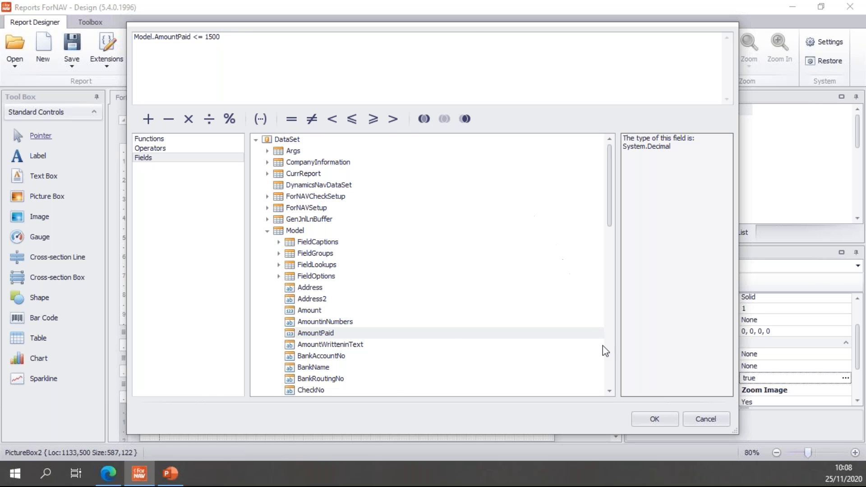
click(655, 419)
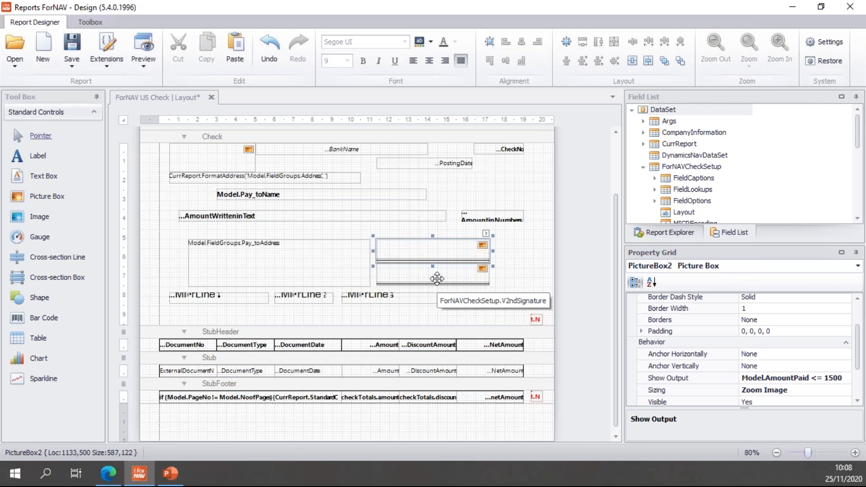
Set the second signature box's Show Output expression to Model.AmountPaid <= 5000.
click(437, 278)
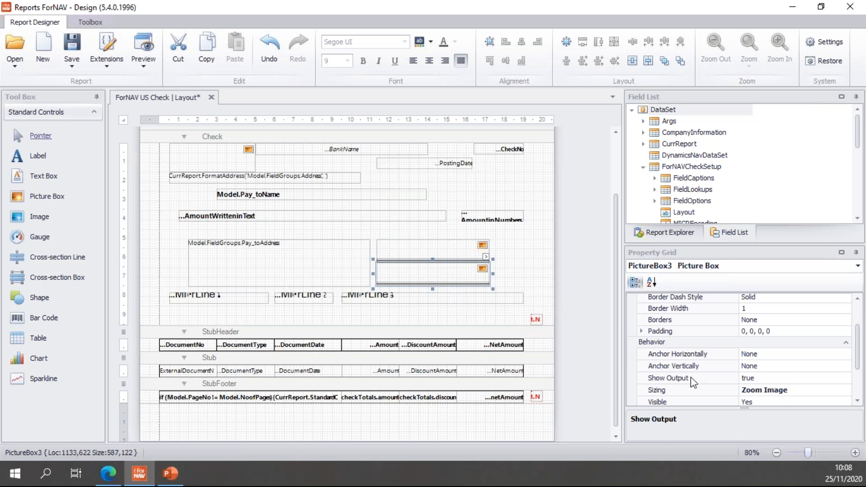
click(762, 378)
click(845, 378)
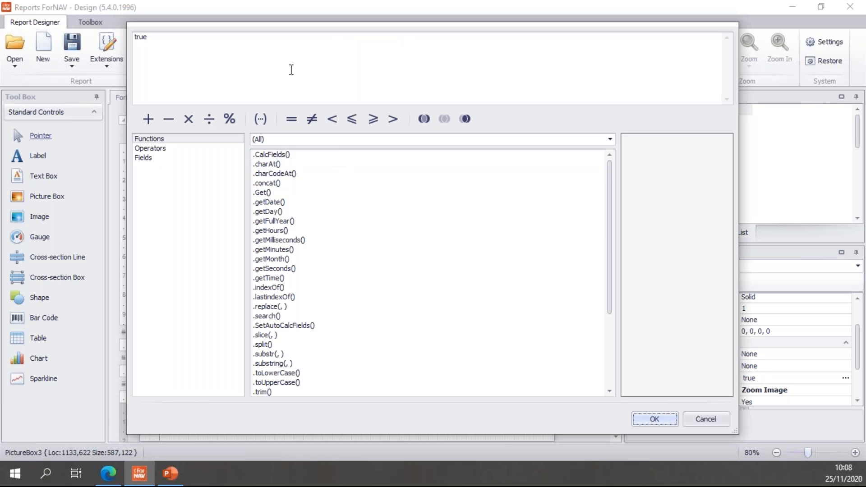
click(288, 58)
key(ctrl+v)
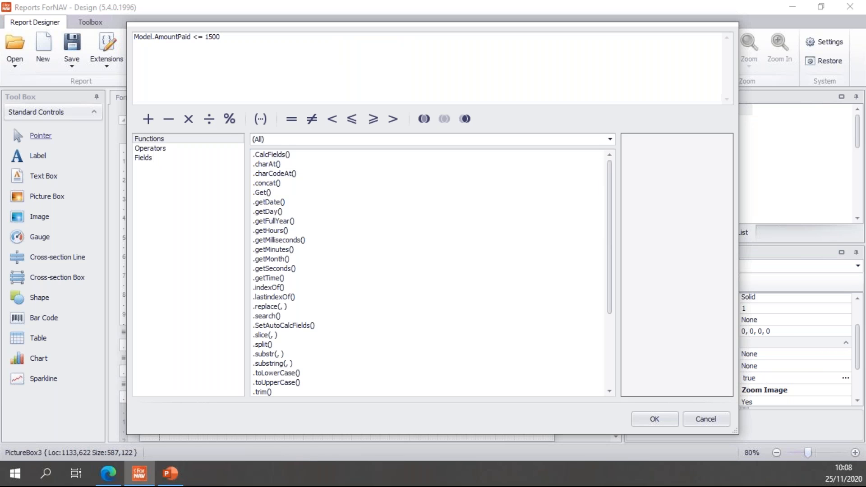
key(BackSpace)
text(0)
click(667, 422)
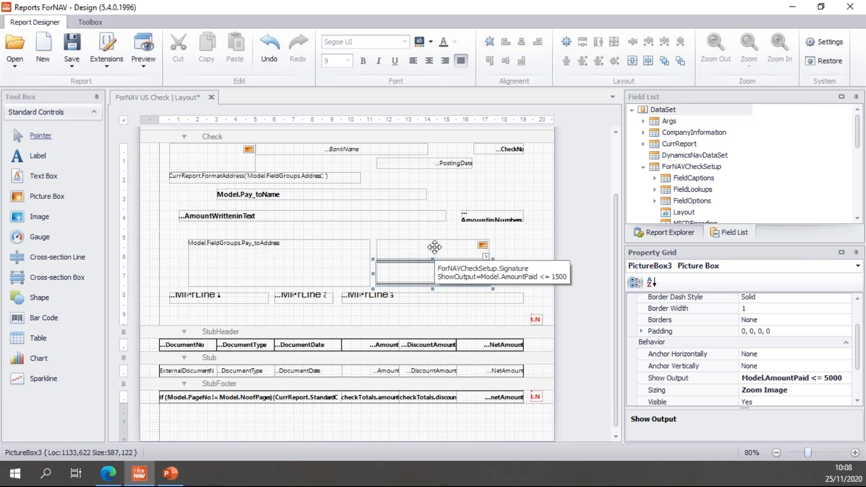
Set the Show Output expression of the line under the first signature to Model.AmountPaid > 1500.
click(507, 250)
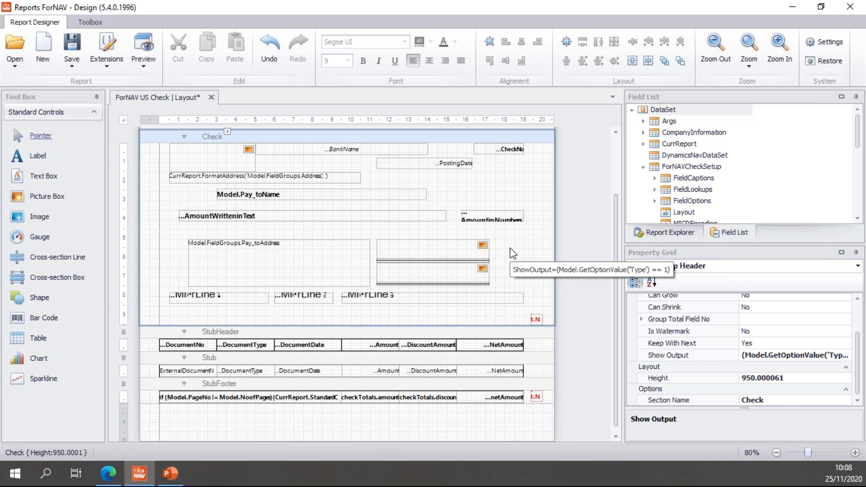
click(463, 259)
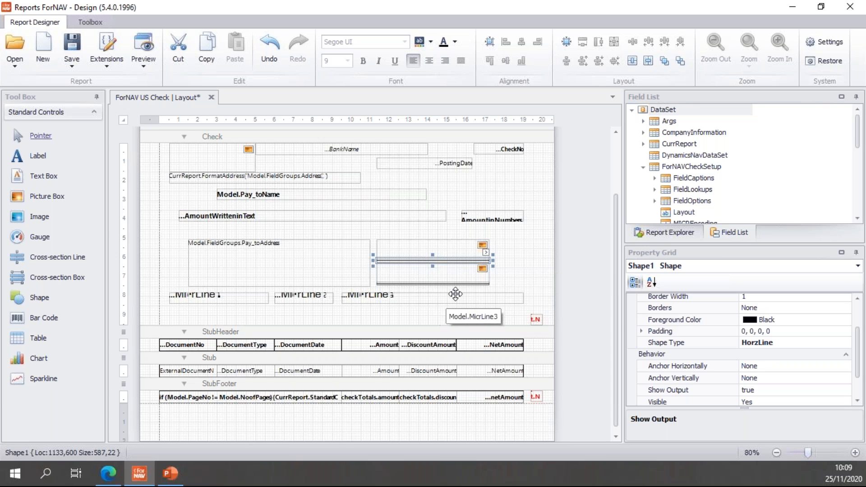
scroll(859, 350, down, 1)
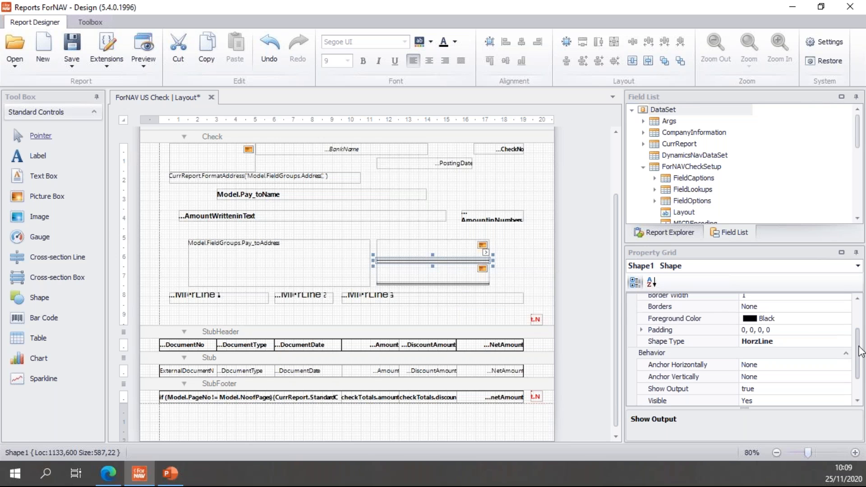
click(832, 387)
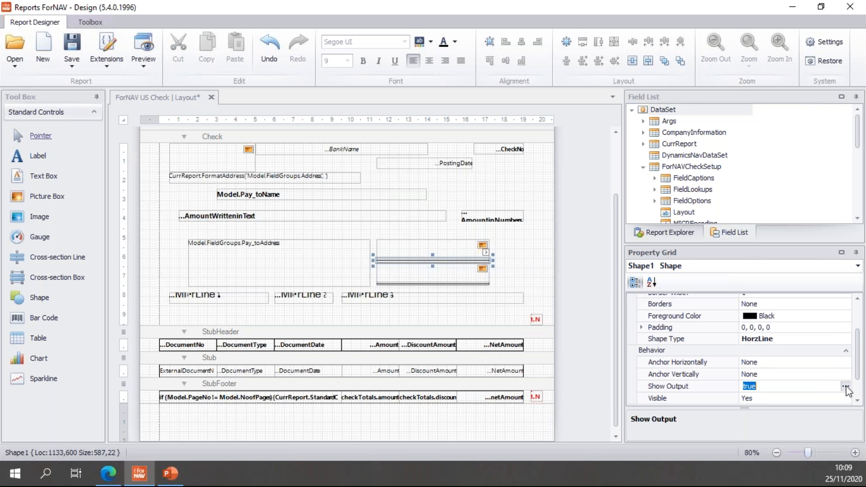
click(845, 387)
text(Model.AmountPaid <= 1500)
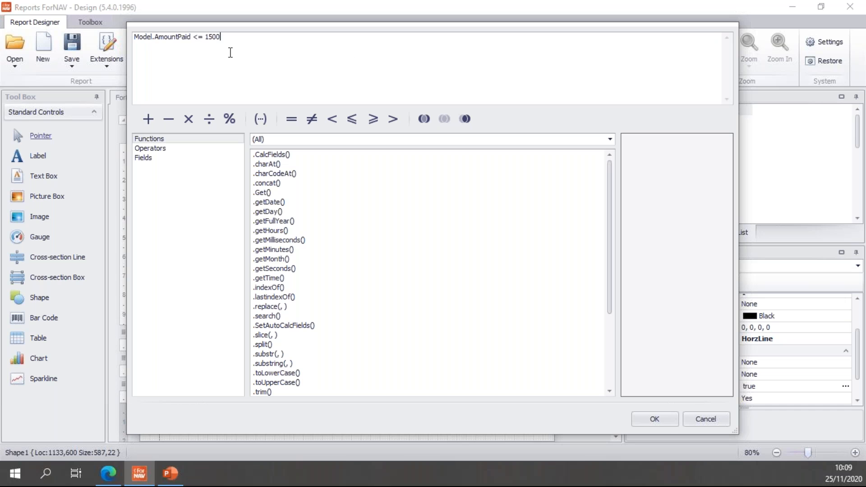
click(201, 39)
key(BackSpace)
key(BackSpace)
text(>)
click(669, 418)
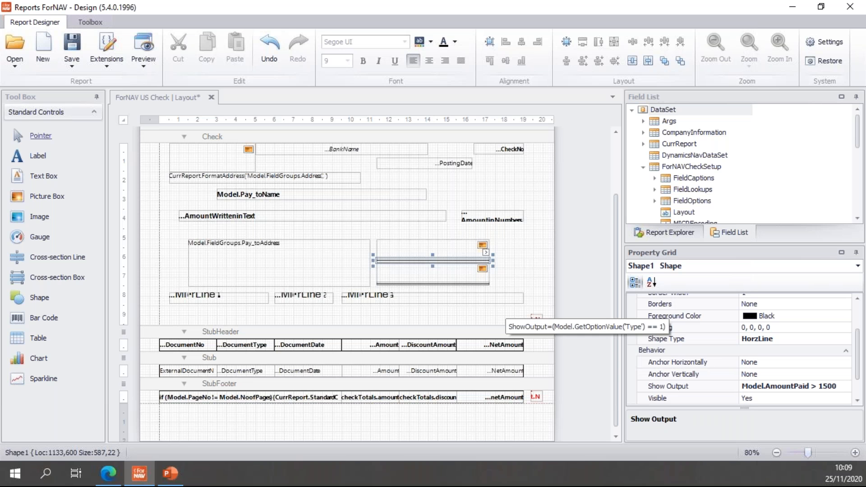
Set the Show Output expression of the line under the second signature to Model.AmountPaid > 5000 and save the layout.
click(475, 282)
click(812, 387)
click(845, 386)
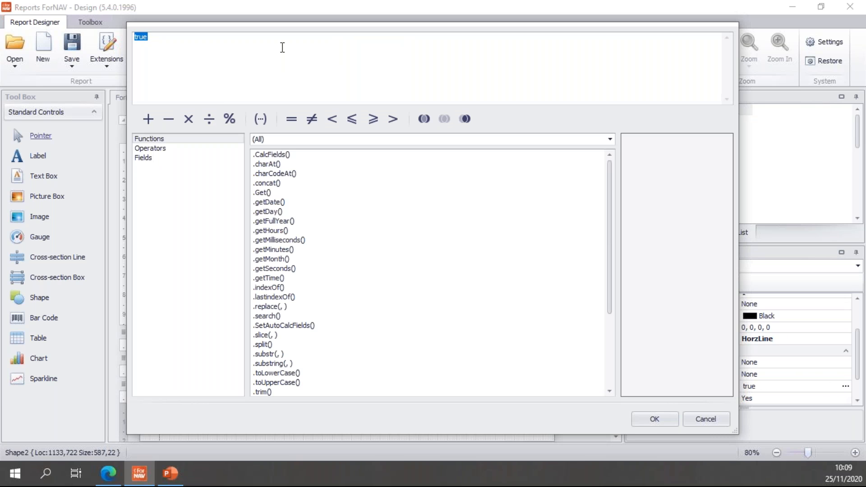
text(Model.AmountPaid > 1500)
key(BackSpace)
key(BackSpace)
key(BackSpace)
key(BackSpace)
key(BackSpace)
key(BackSpace)
text(<)
key(BackSpace)
text(> 5000)
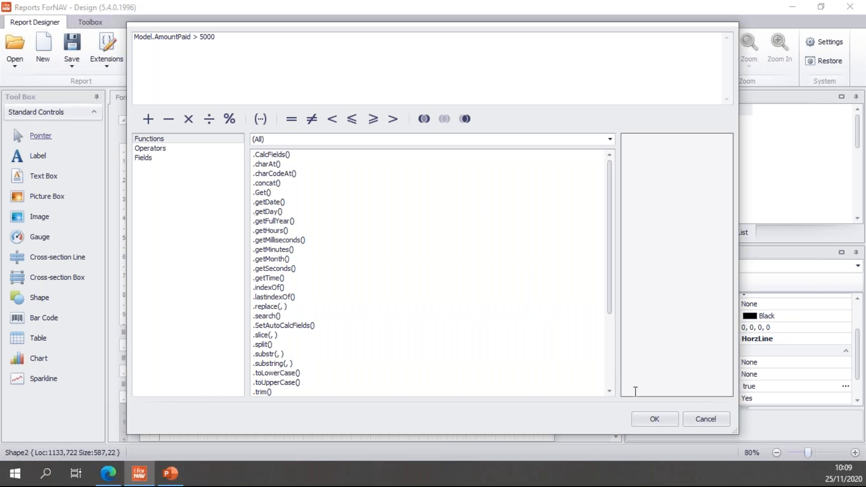
click(653, 420)
click(72, 47)
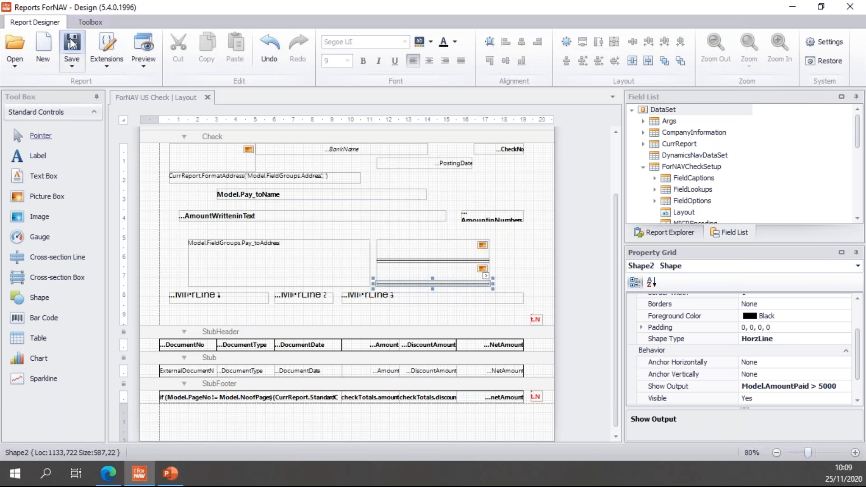
Switch to Business Central, run Print Check with Reprint Checks enabled, and examine the signatures and signature lines on each check.
click(113, 476)
click(398, 183)
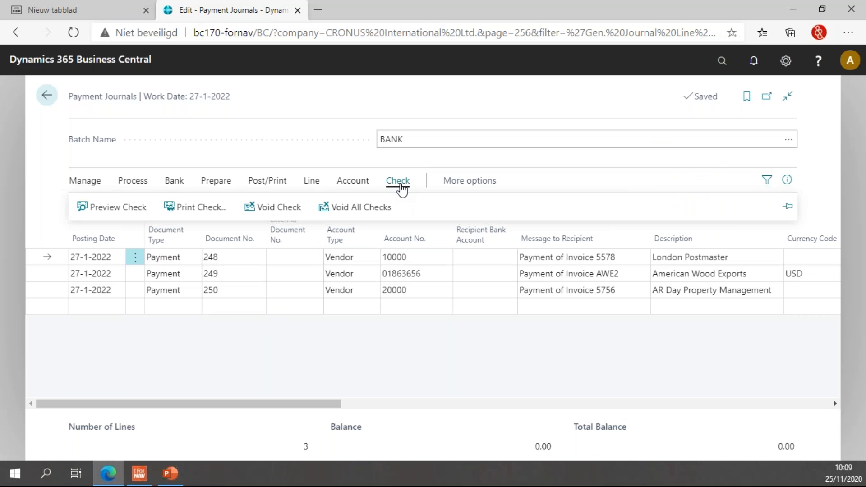
click(202, 207)
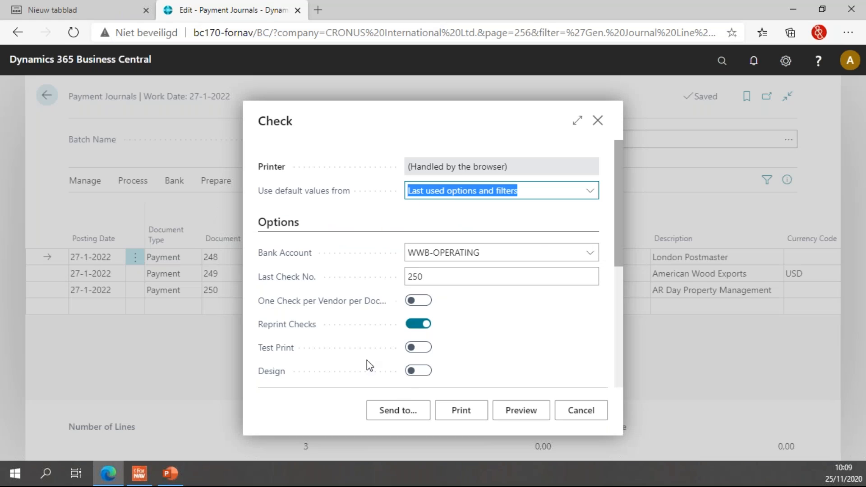
click(459, 410)
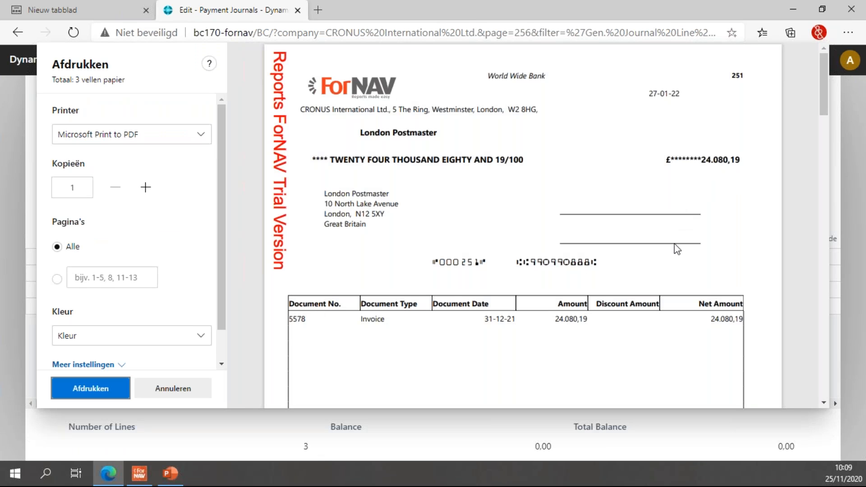
scroll(730, 229, down, 10)
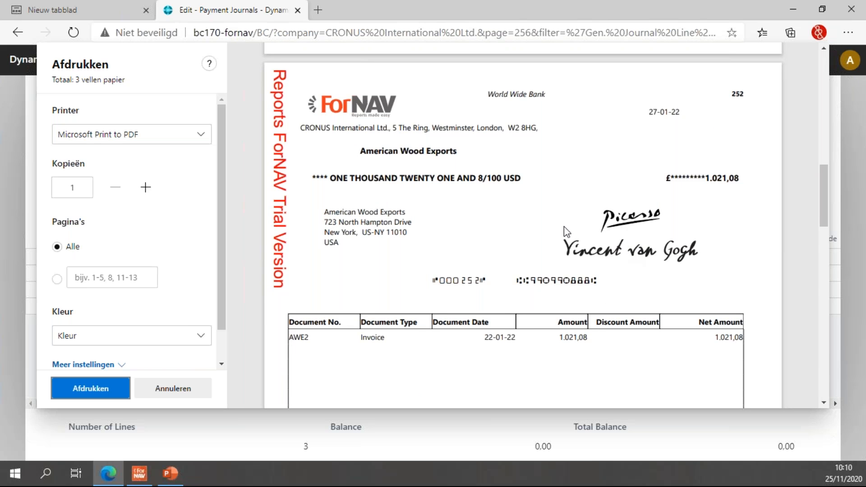
scroll(742, 233, down, 10)
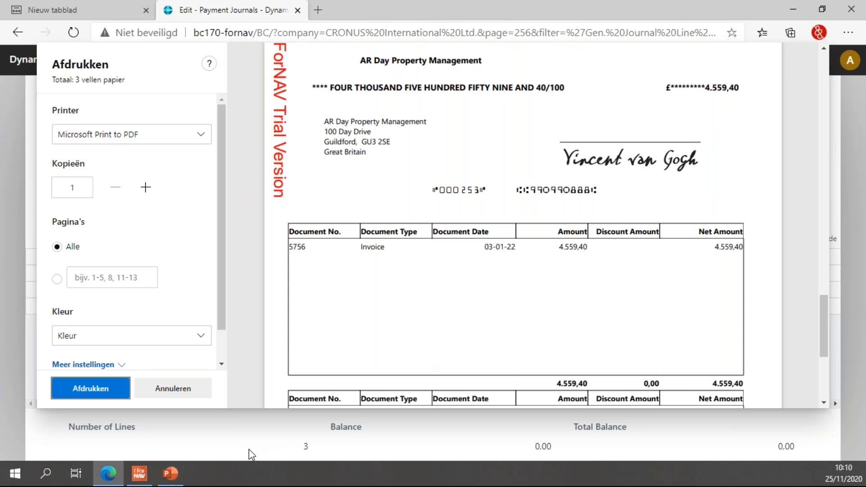
click(170, 473)
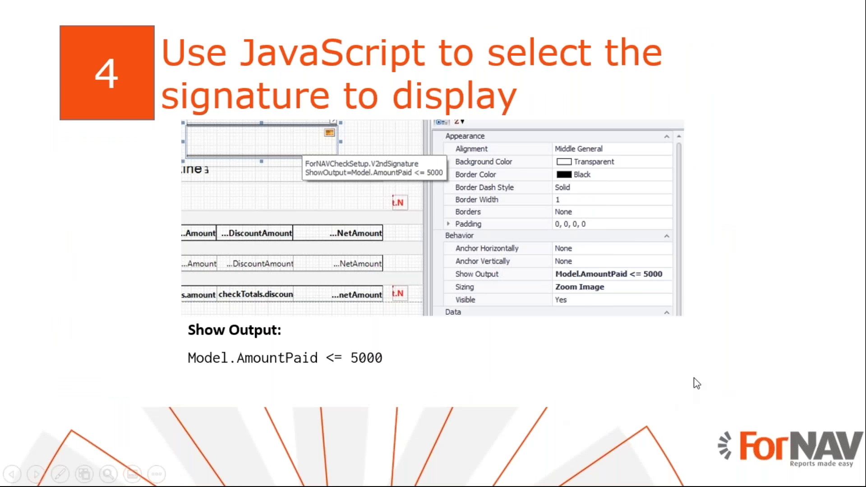
click(694, 377)
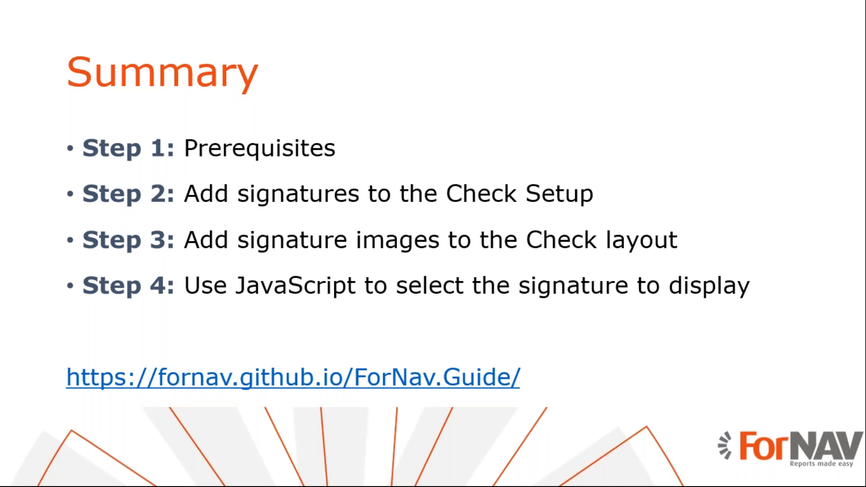
key(Right)
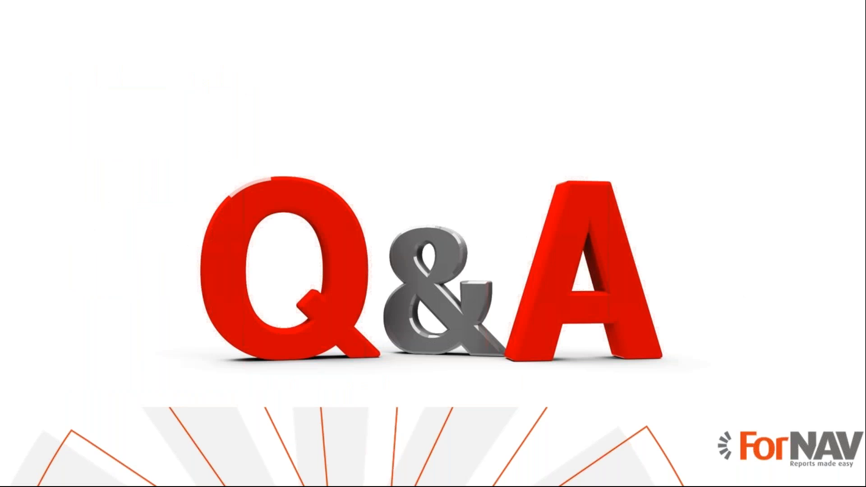